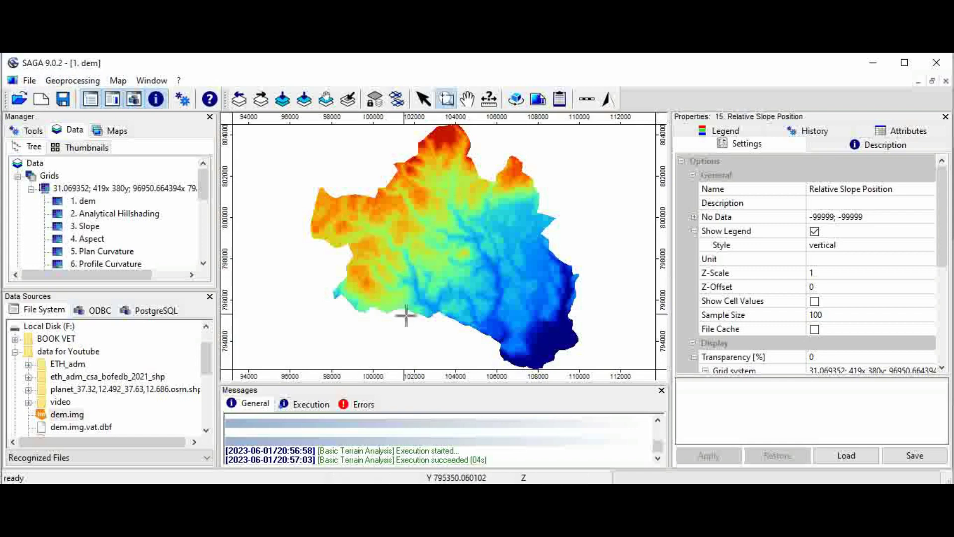
# Switch to the SAGA manual PDF and read the Basic Terrain Parameters descriptions from Analytical Hill Shading through Wetness index.
pyautogui.moveTo(562, 484)
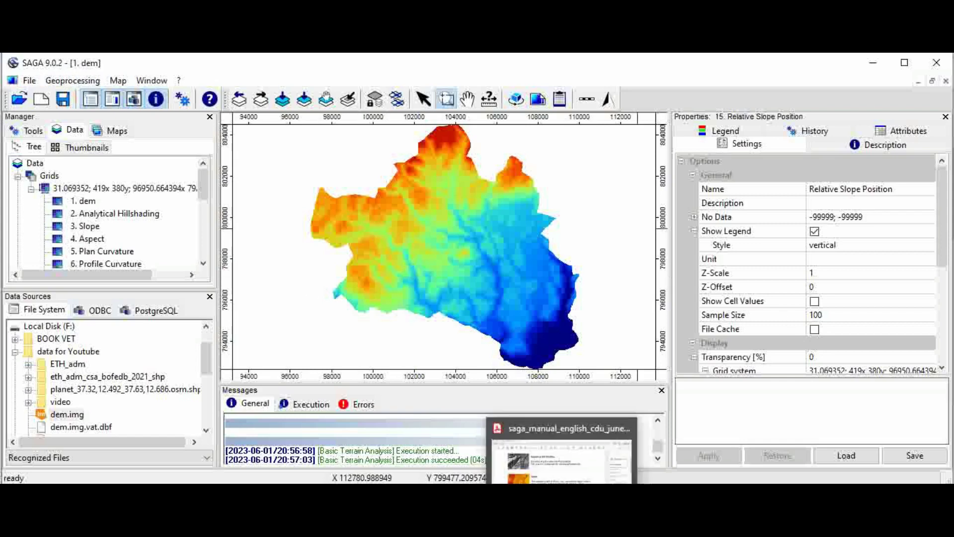
pyautogui.click(561, 452)
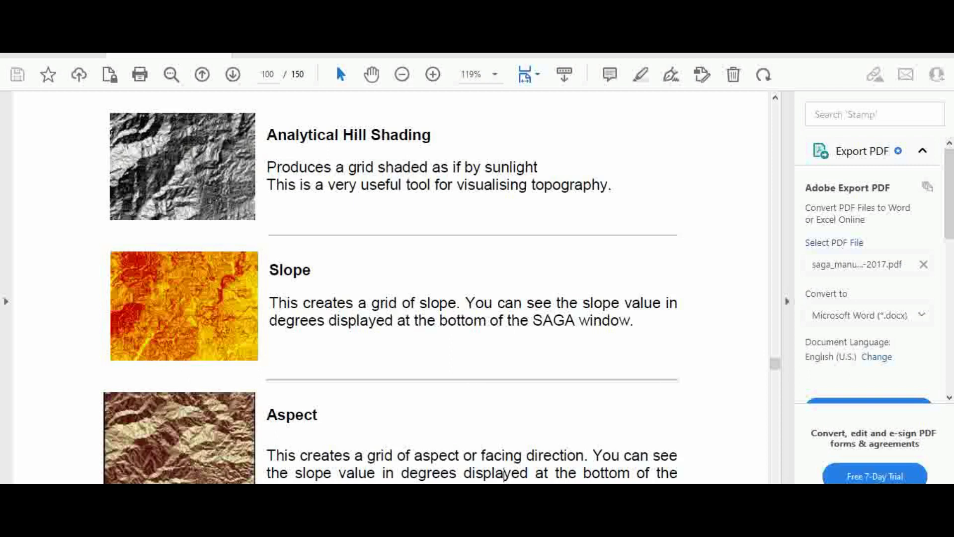
pyautogui.scroll(1, 507, 324)
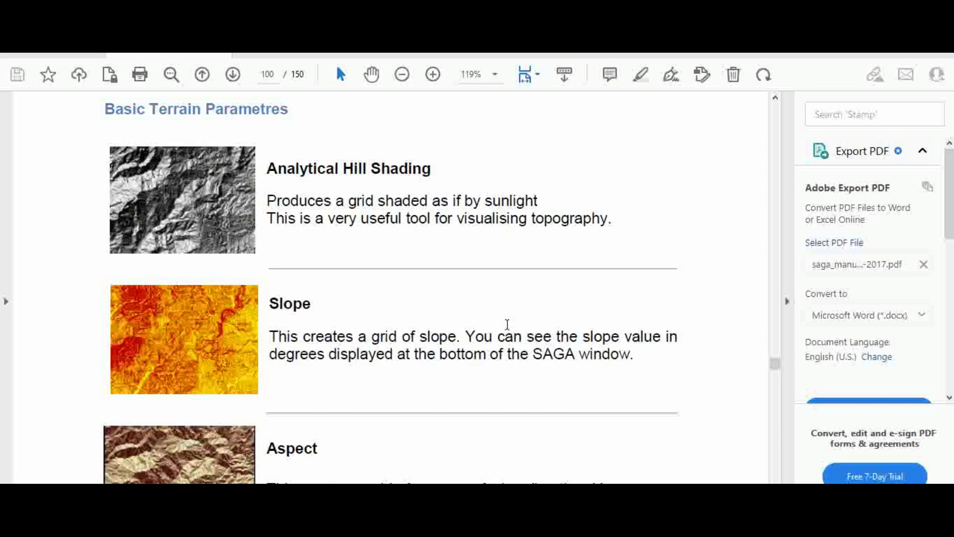
pyautogui.scroll(-2, 507, 324)
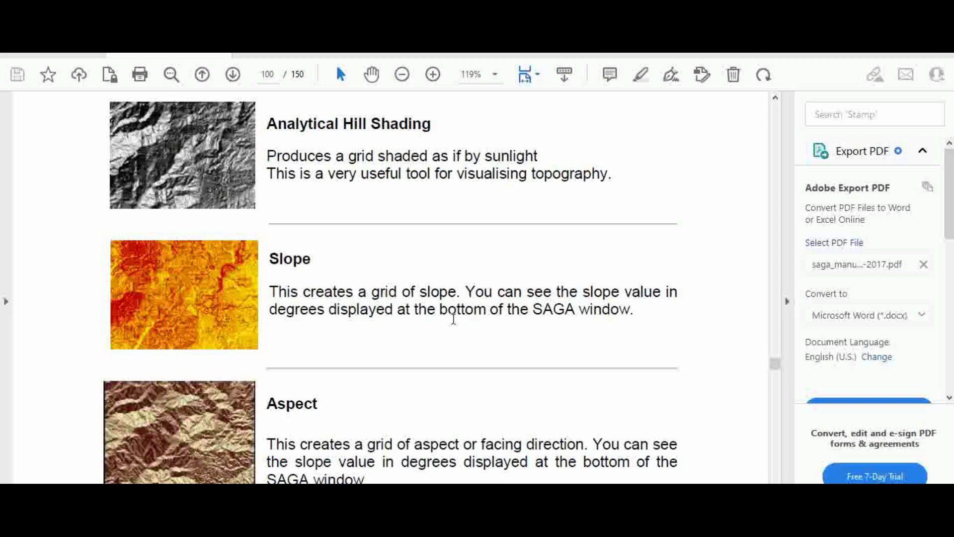
pyautogui.scroll(-3, 453, 319)
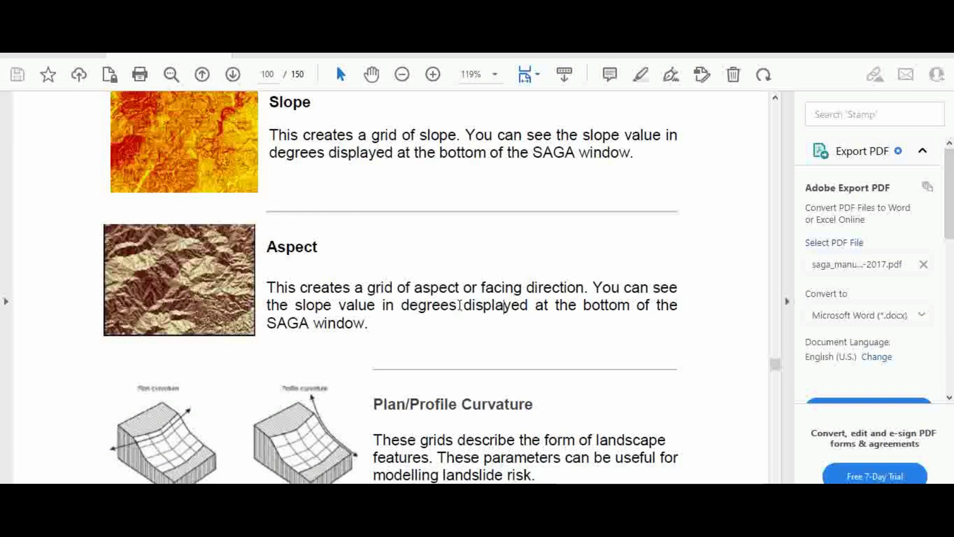
pyautogui.scroll(-2, 572, 338)
pyautogui.scroll(-4, 573, 340)
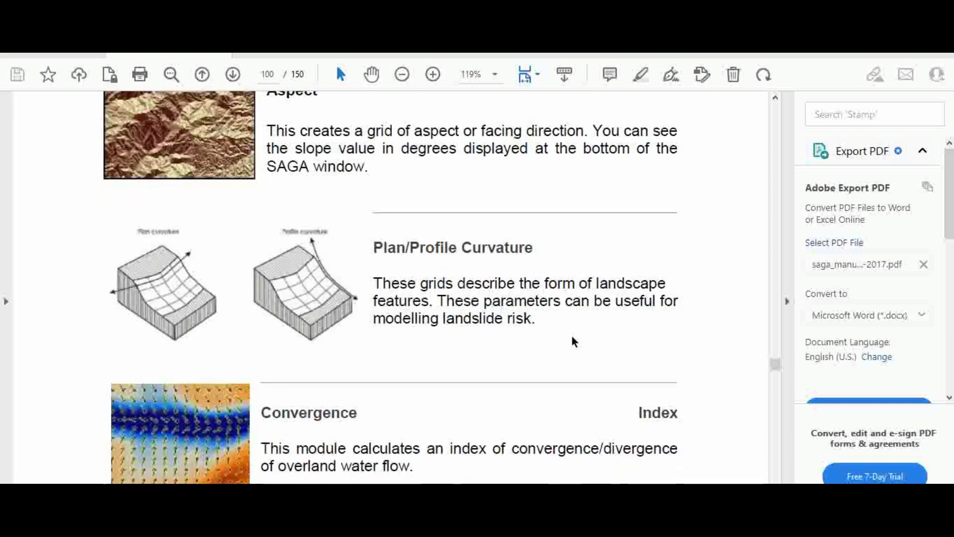
pyautogui.scroll(-3, 572, 339)
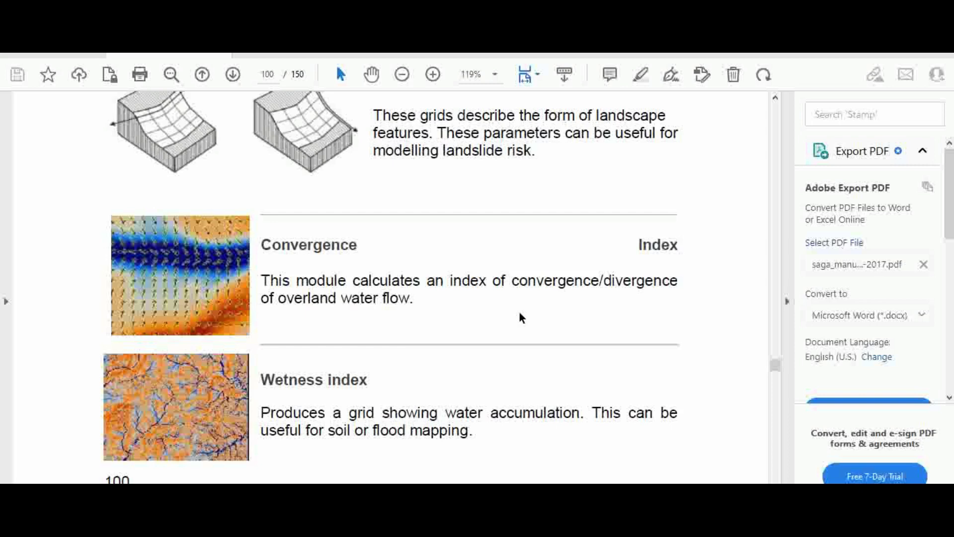
pyautogui.scroll(-3, 520, 313)
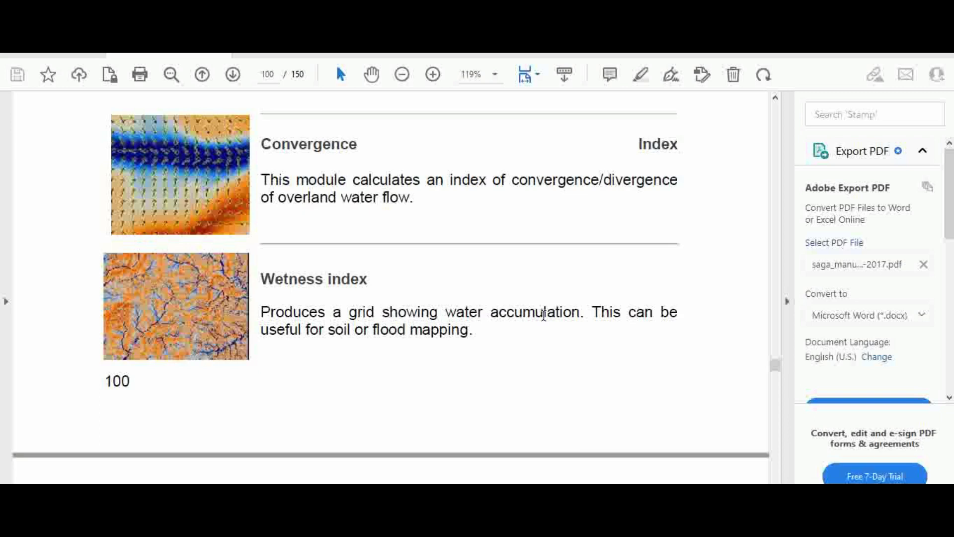
# Read the manual's descriptions of LS Factor, Altitude above channel network, Channels and Drainage Basins.
pyautogui.scroll(-8, 543, 315)
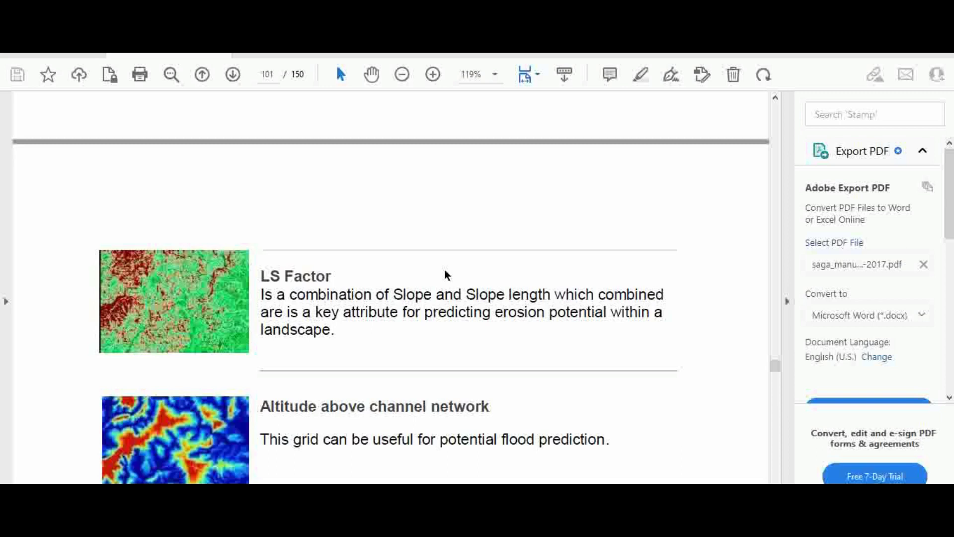
pyautogui.scroll(-3, 448, 274)
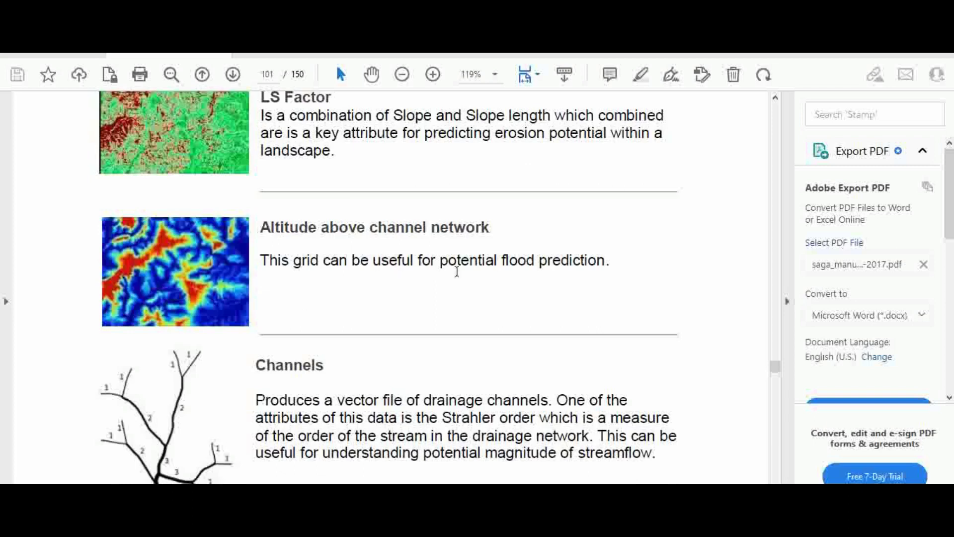
pyautogui.scroll(-2, 471, 286)
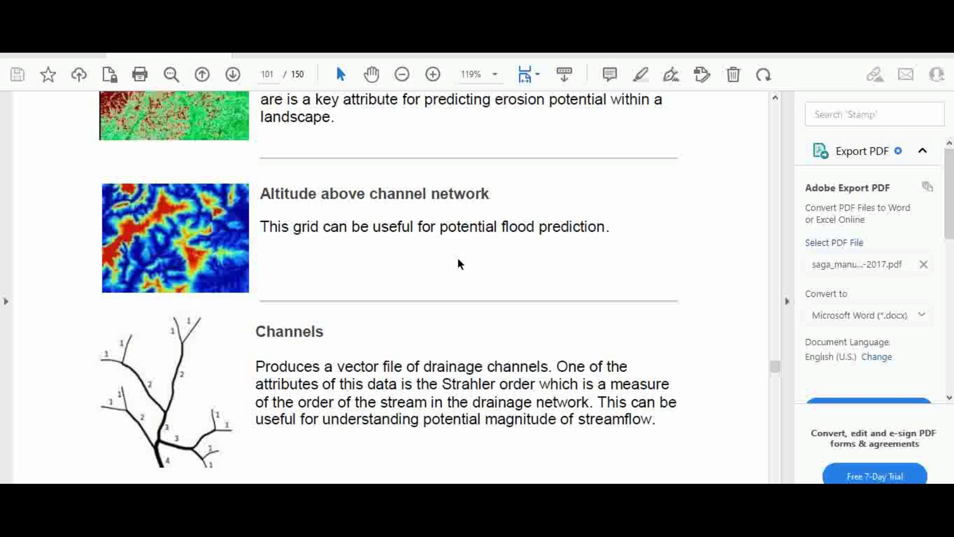
pyautogui.scroll(-2, 458, 259)
pyautogui.scroll(-3, 457, 257)
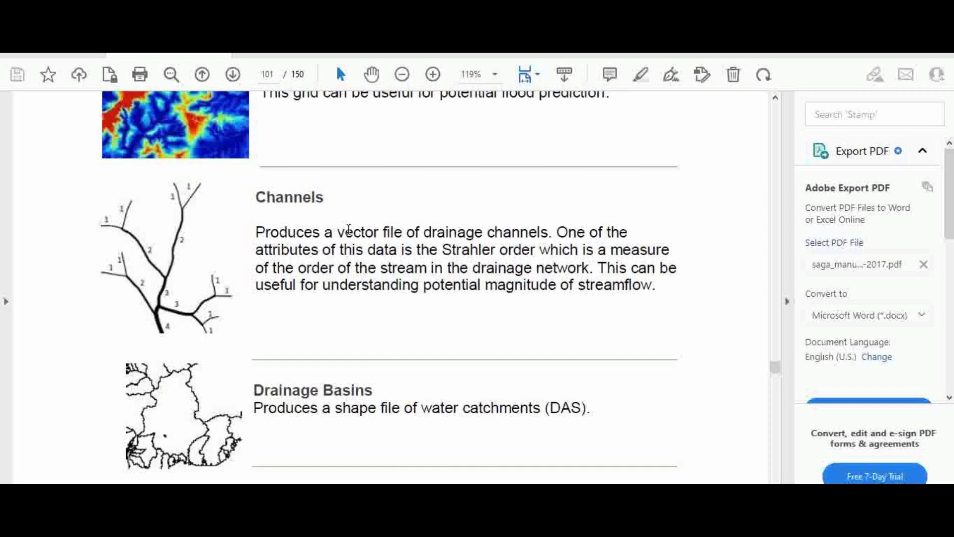
pyautogui.scroll(-2, 377, 302)
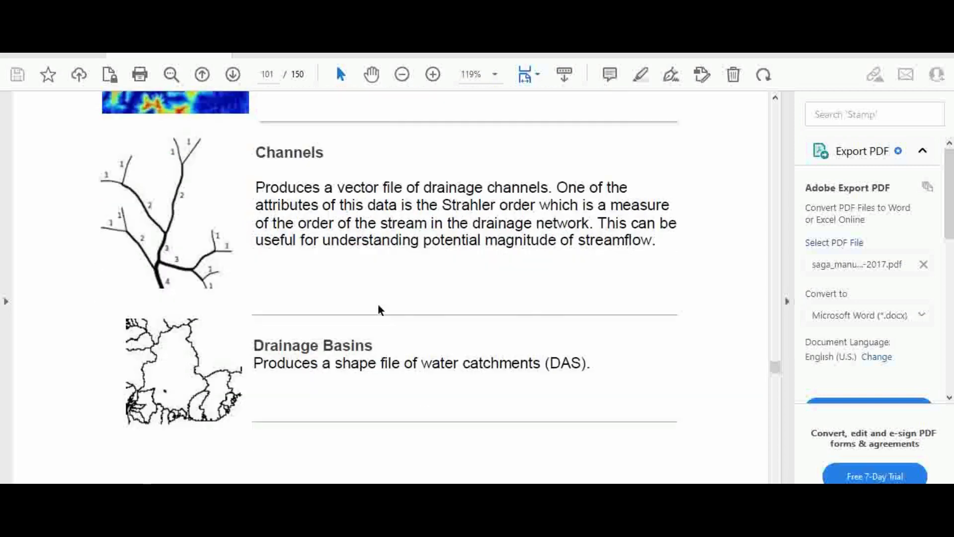
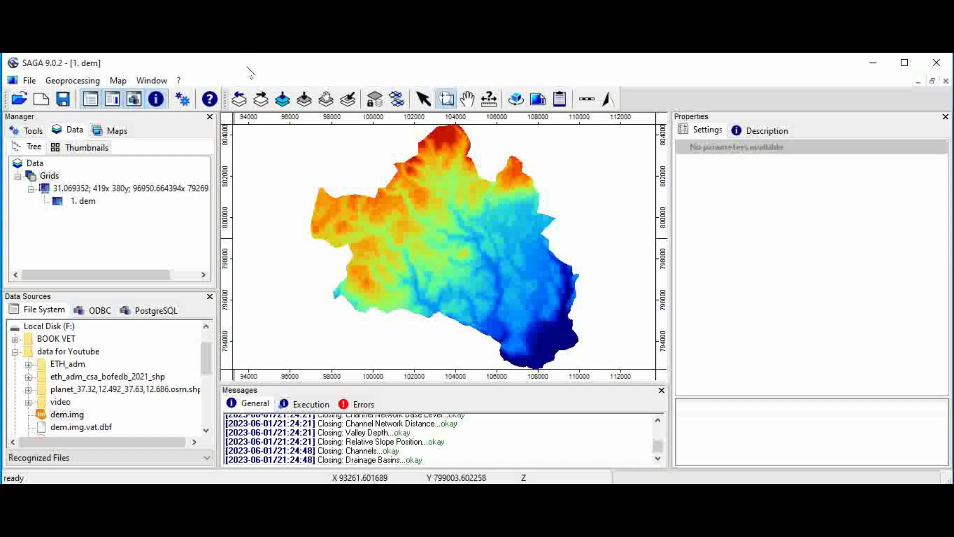
# Return to SAGA and browse its tool libraries down to Terrain Analysis.
pyautogui.click(73, 81)
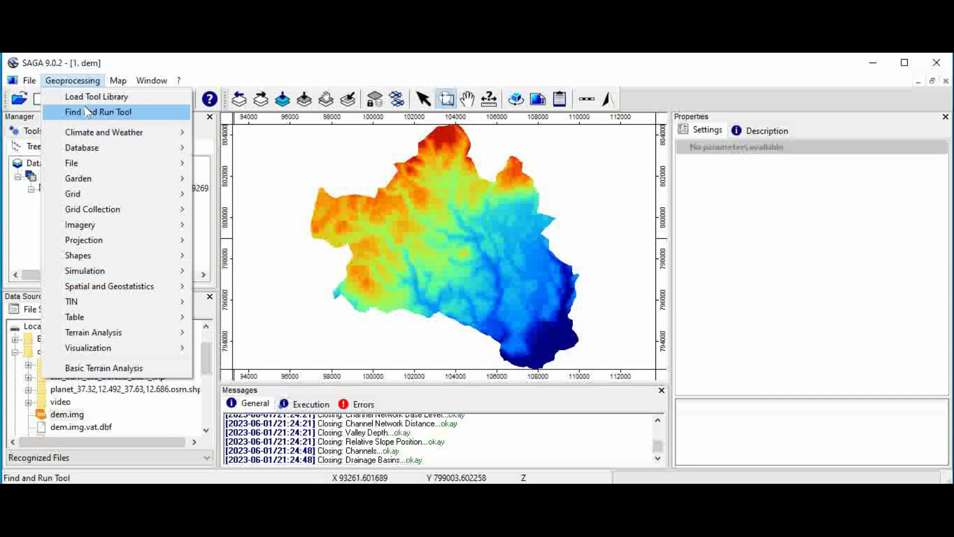
pyautogui.click(100, 62)
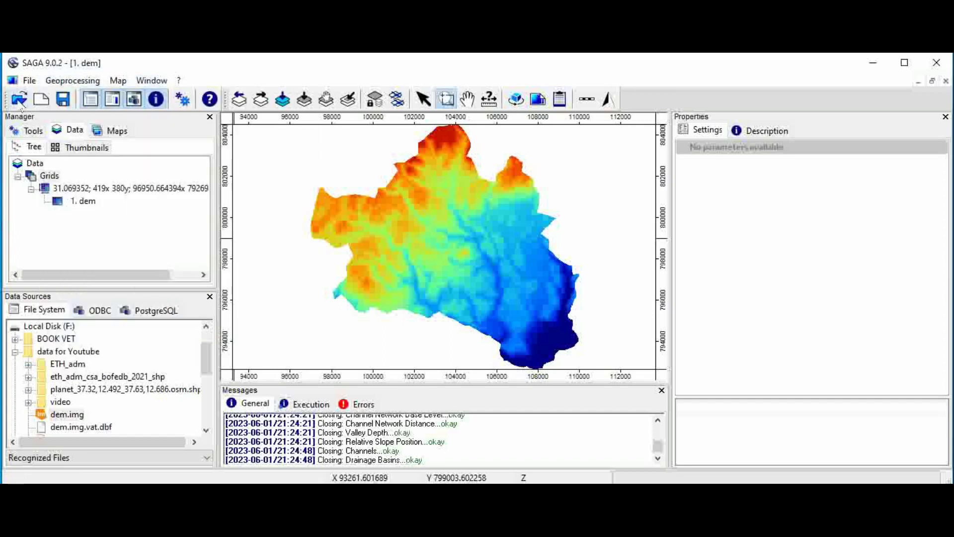
pyautogui.click(32, 131)
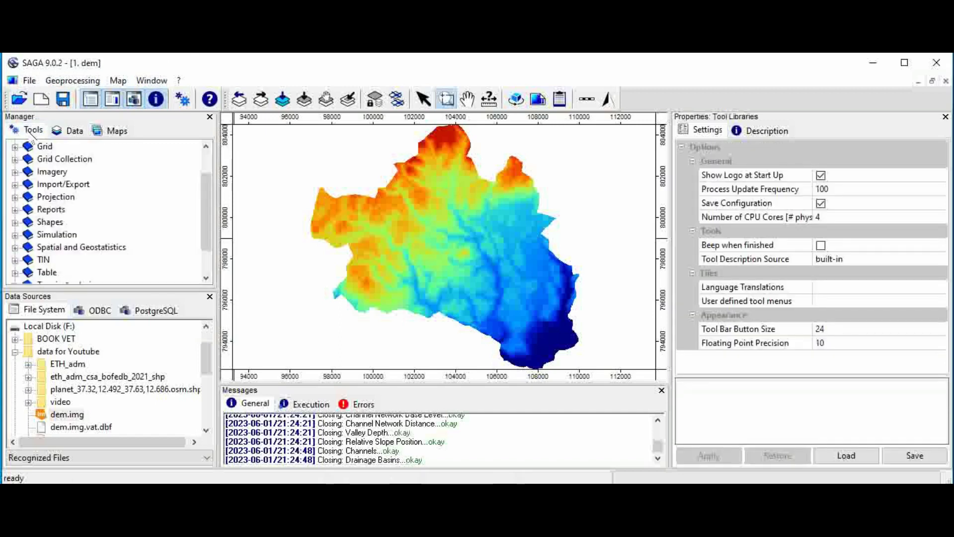
pyautogui.scroll(-1, 60, 223)
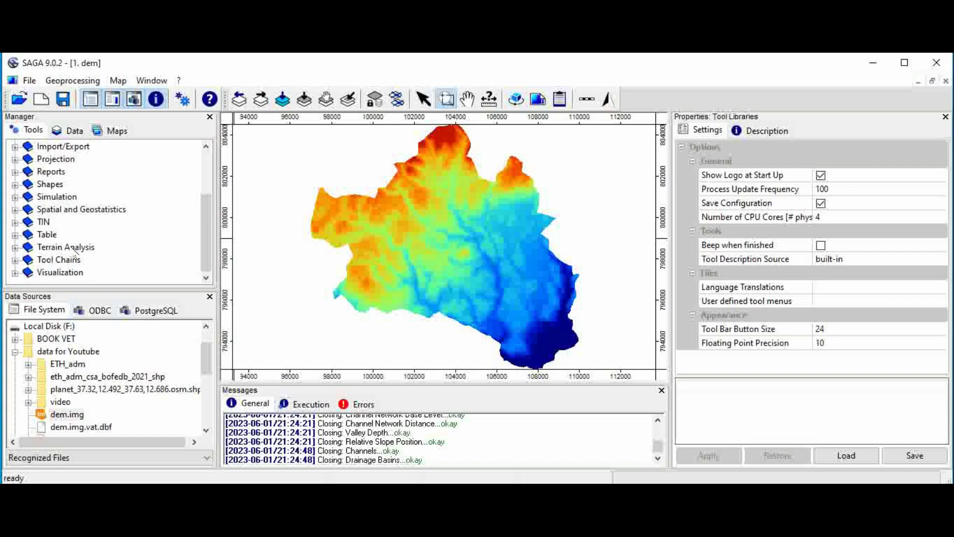
pyautogui.click(183, 99)
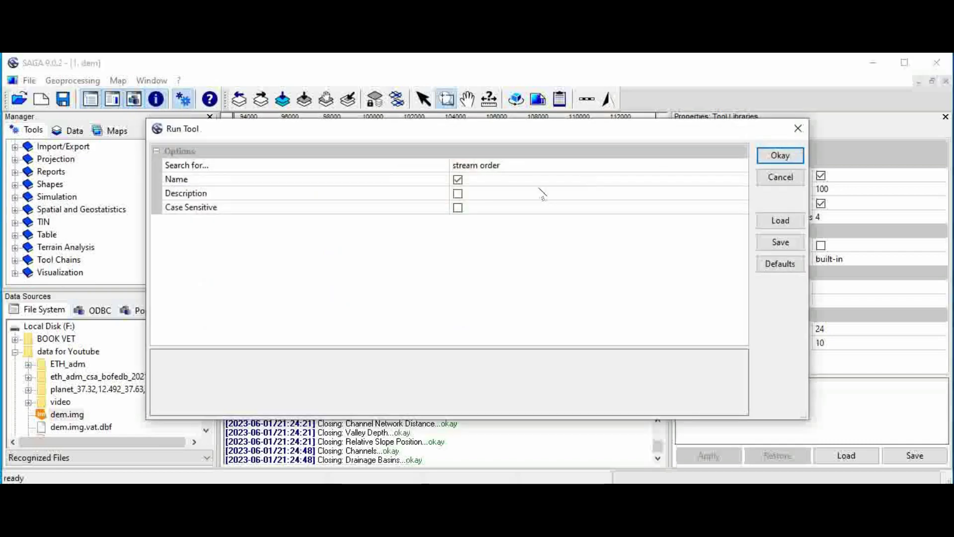
pyautogui.click(515, 166)
pyautogui.press('BackSpace')
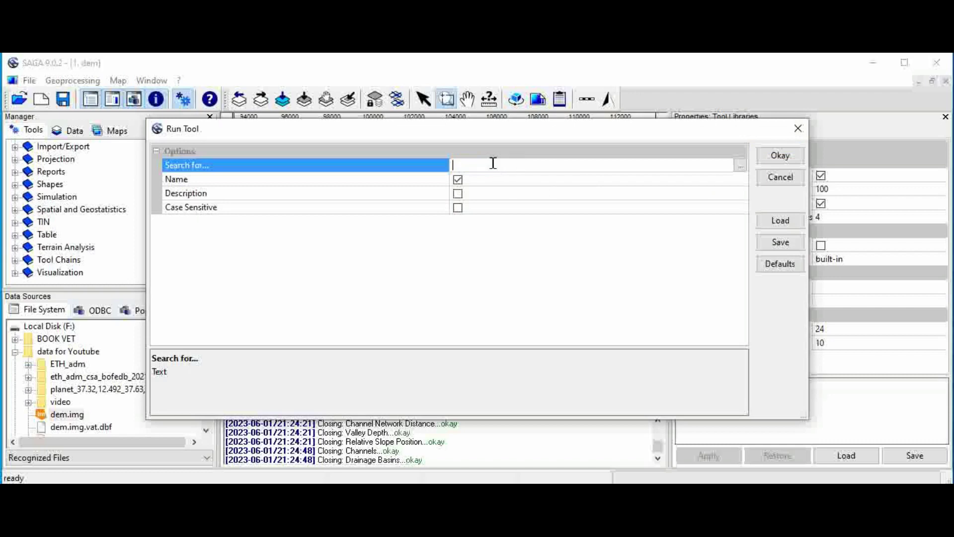
pyautogui.press('Escape')
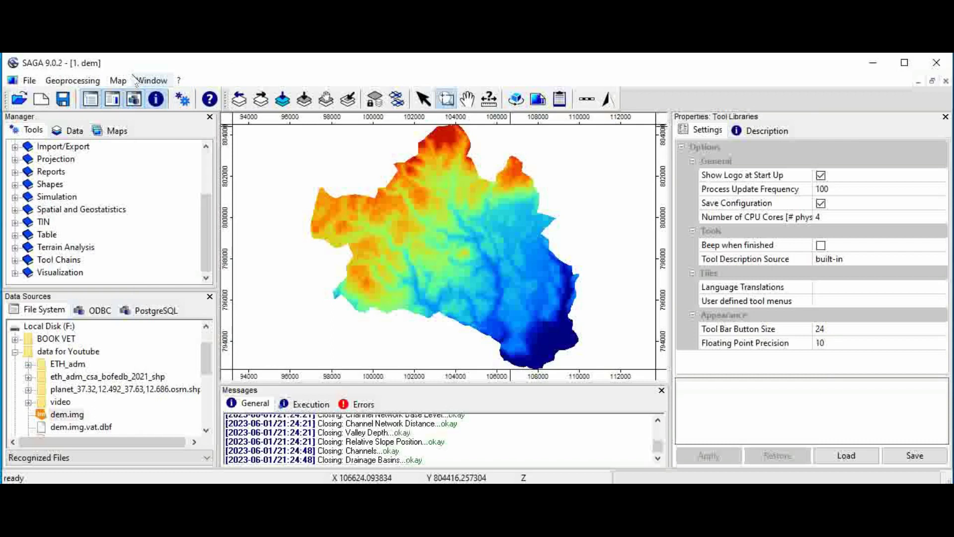
pyautogui.click(183, 99)
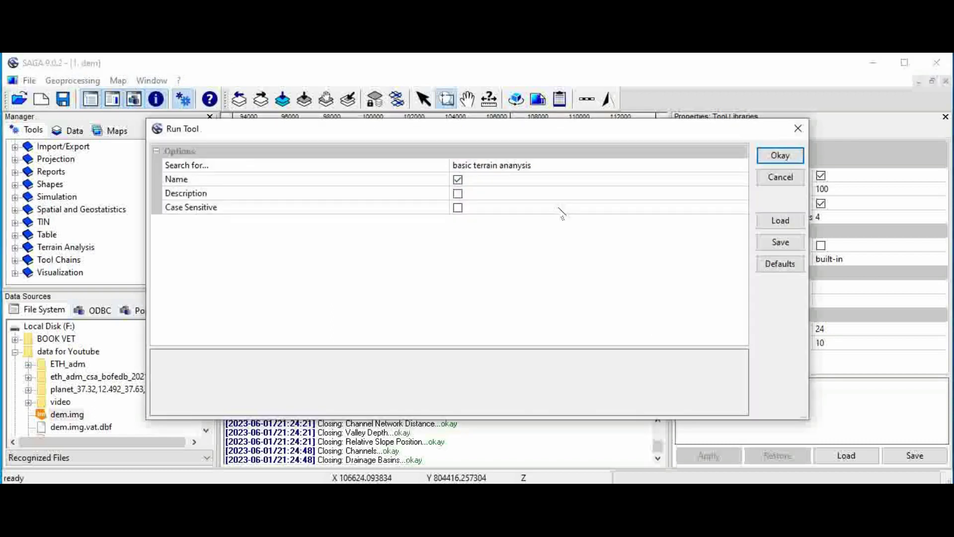
pyautogui.click(541, 166)
pyautogui.press('BackSpace')
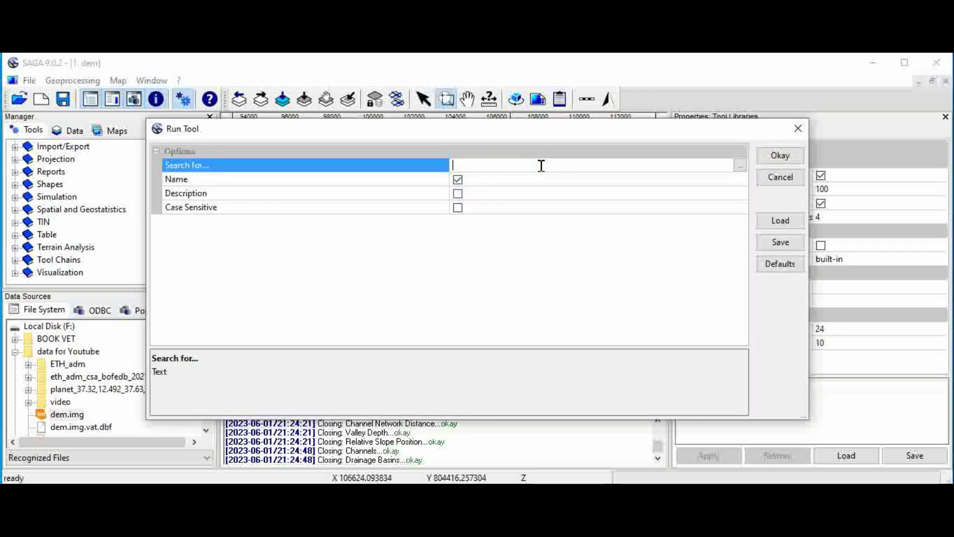
pyautogui.click(549, 197)
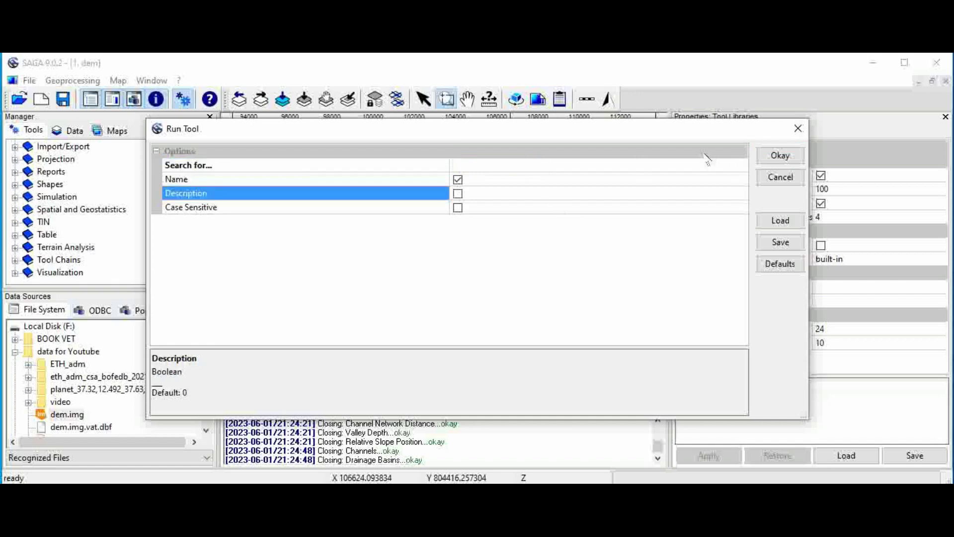
pyautogui.press('Up')
pyautogui.press('Up')
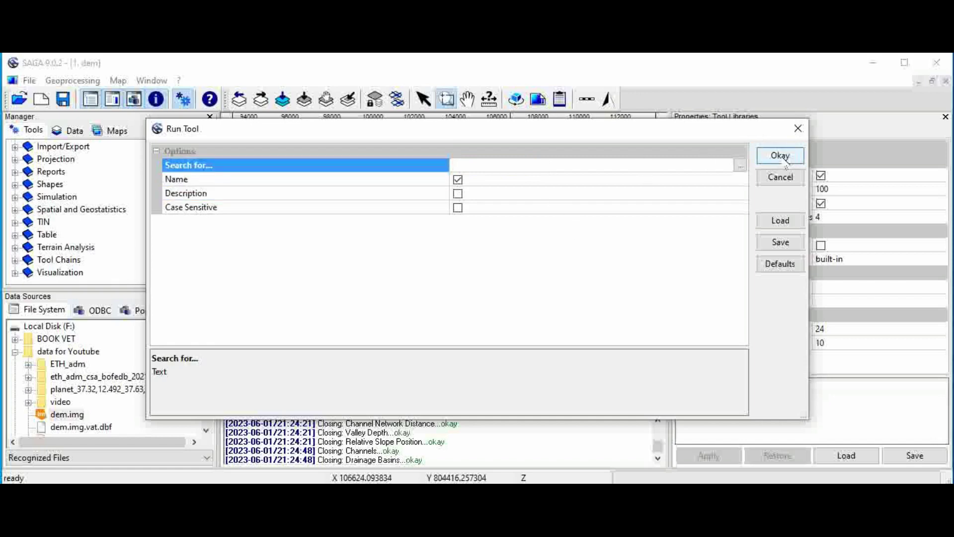
pyautogui.click(798, 128)
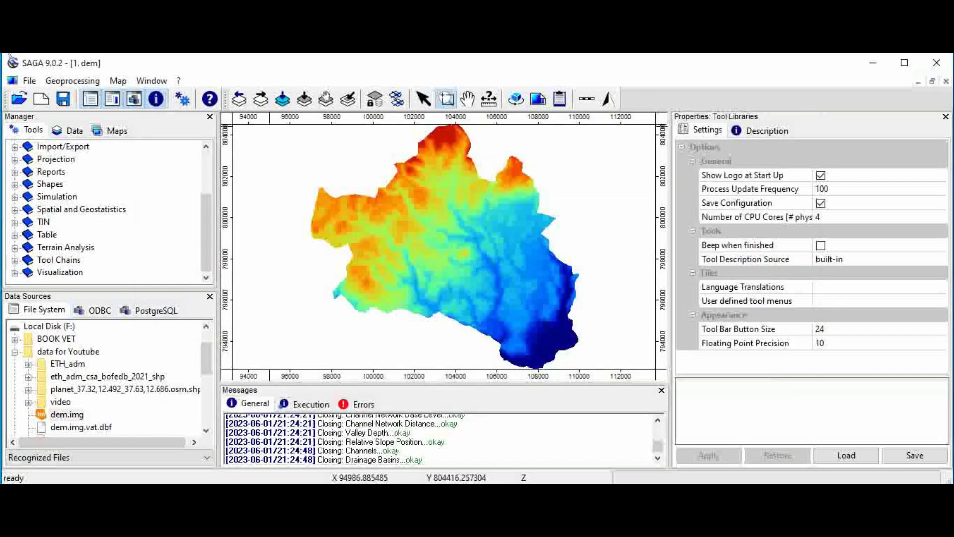
# Open the Basic Terrain Analysis tool and select the 31.069352; 419x 380y grid system with dem as the elevation input.
pyautogui.click(71, 85)
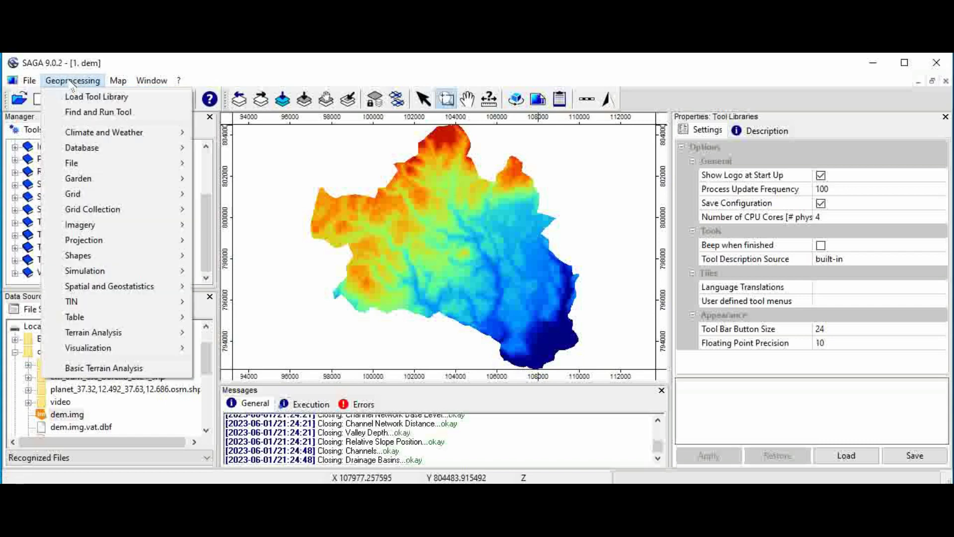
pyautogui.moveTo(105, 336)
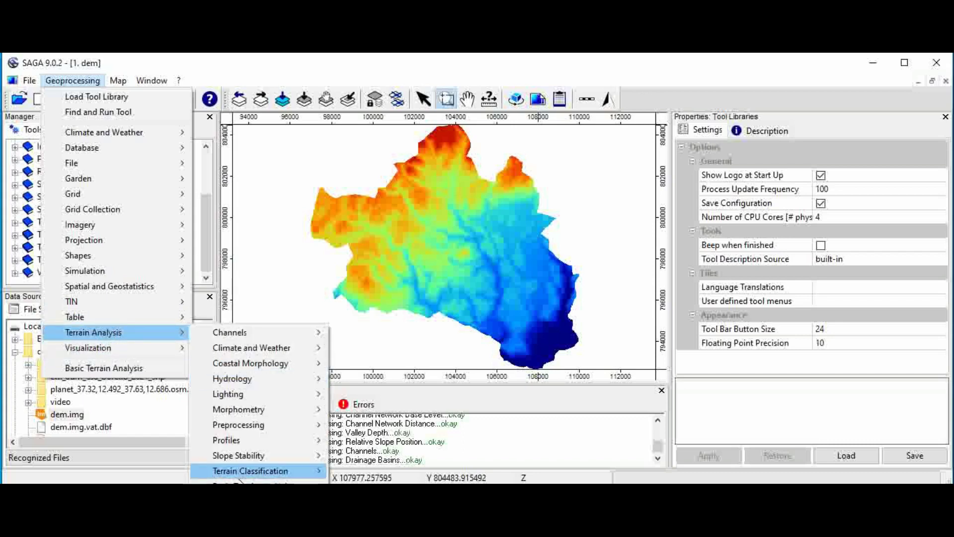
pyautogui.click(238, 483)
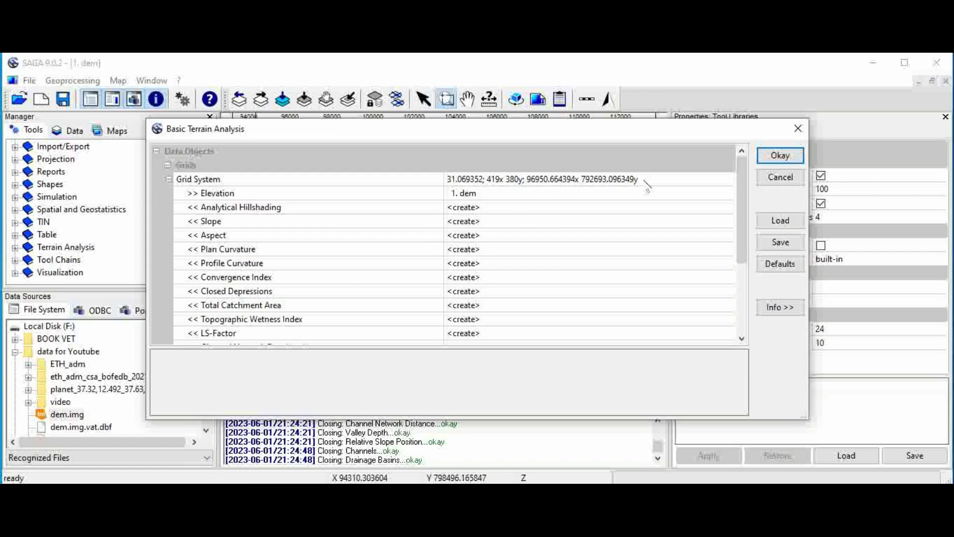
pyautogui.click(591, 182)
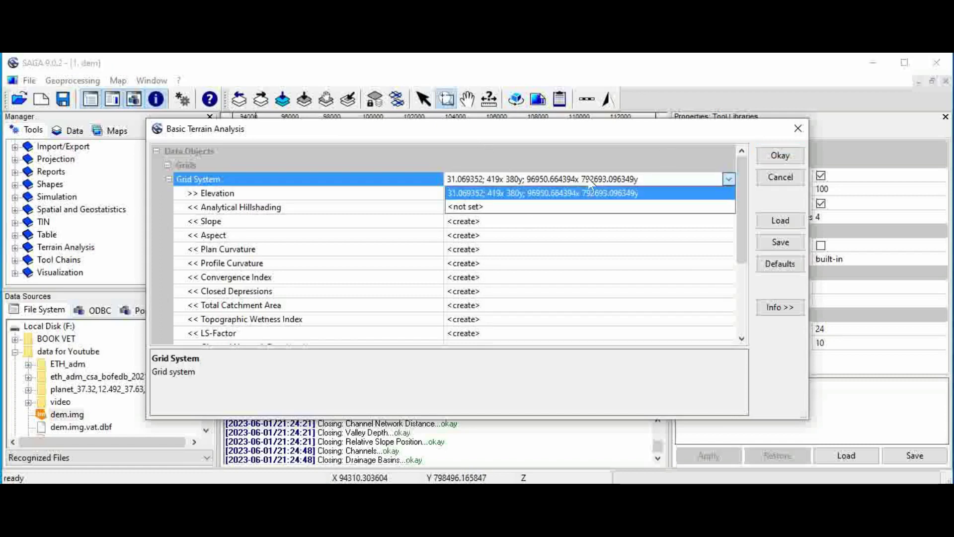
pyautogui.click(491, 193)
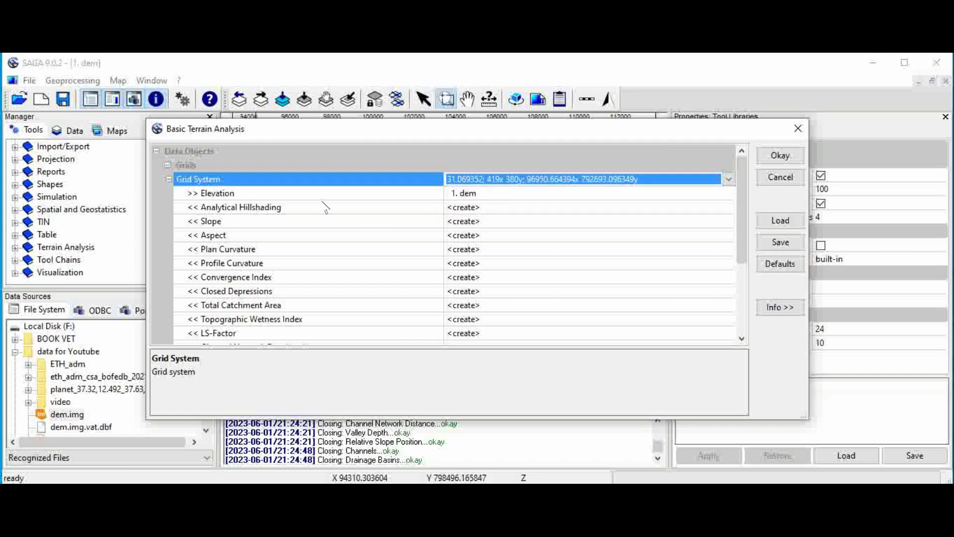
pyautogui.click(495, 196)
pyautogui.click(494, 197)
pyautogui.click(482, 208)
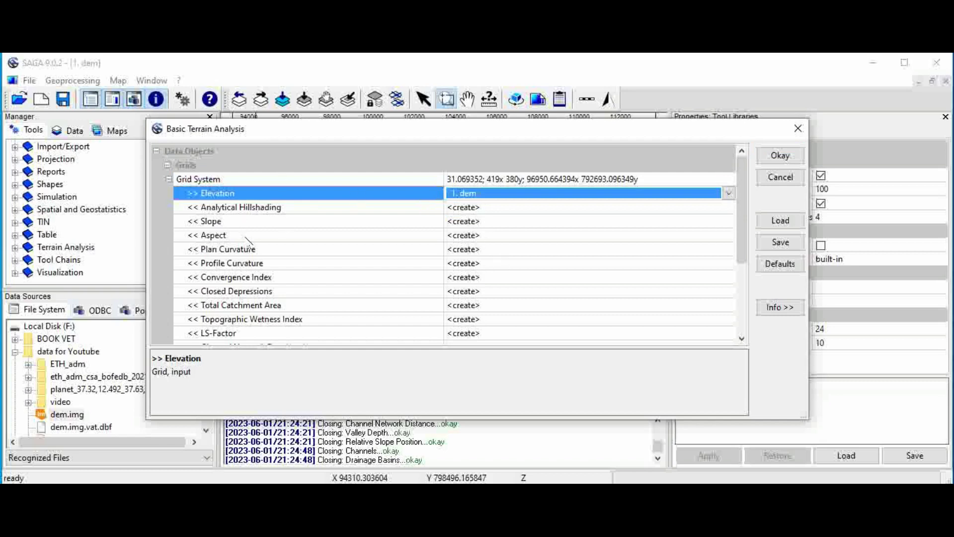
# Review the tool's output grids and shapes, from Analytical Hillshading and Slope through Relative Slope Position, Channel Network and Drainage Basins.
pyautogui.scroll(-4, 288, 306)
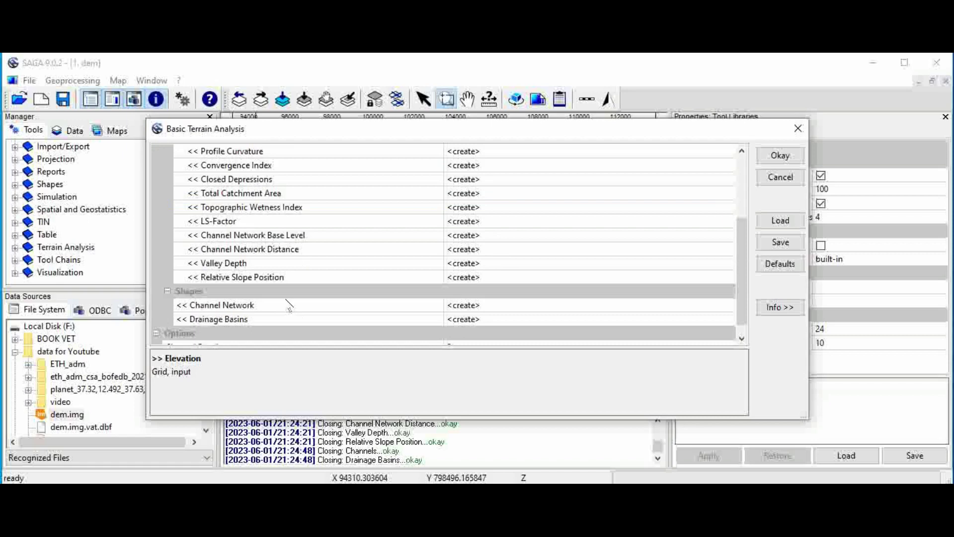
pyautogui.scroll(5, 318, 298)
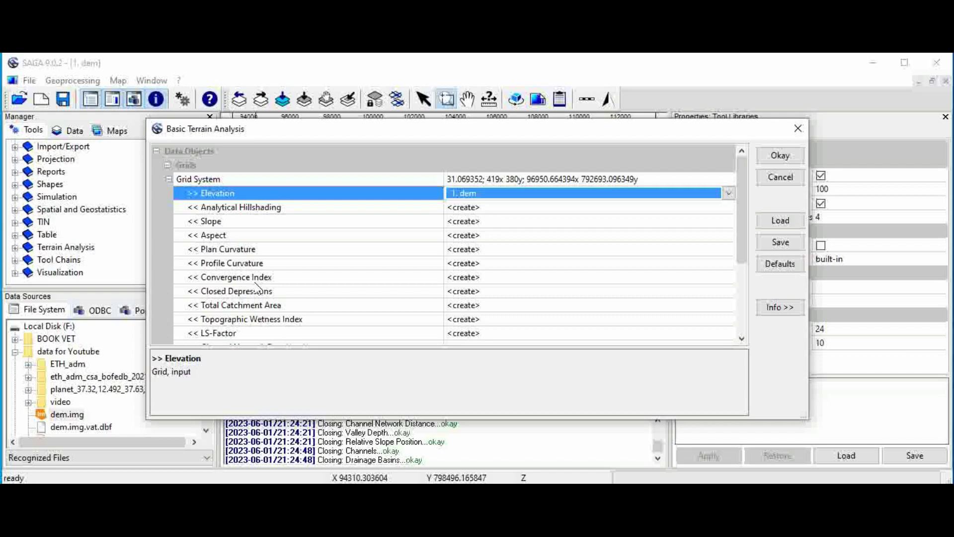
pyautogui.scroll(-2, 278, 291)
pyautogui.scroll(-1, 279, 291)
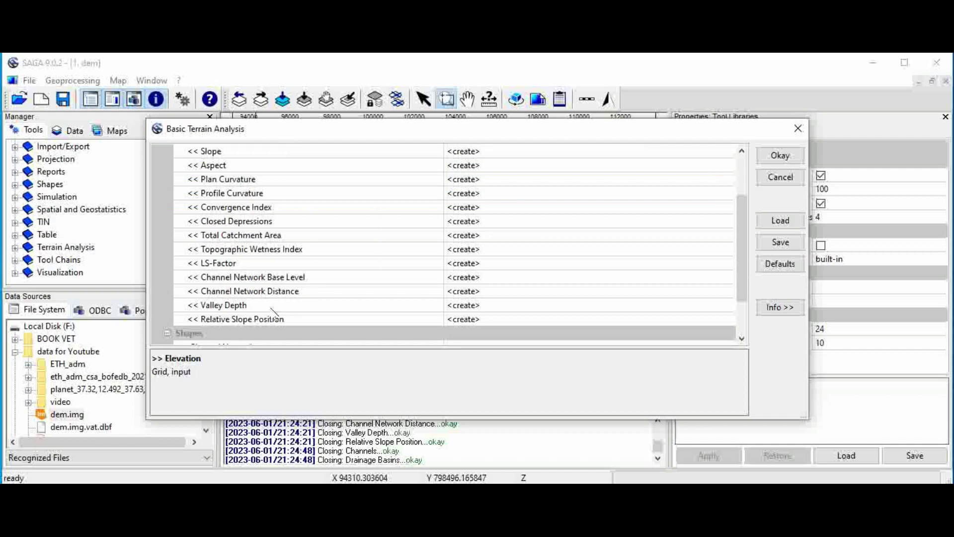
# Run Basic Terrain Analysis on the 31.069352; 419x 380y grid system with dem as elevation, creating all output grids and shapes with channel density 5.
pyautogui.scroll(-1, 286, 317)
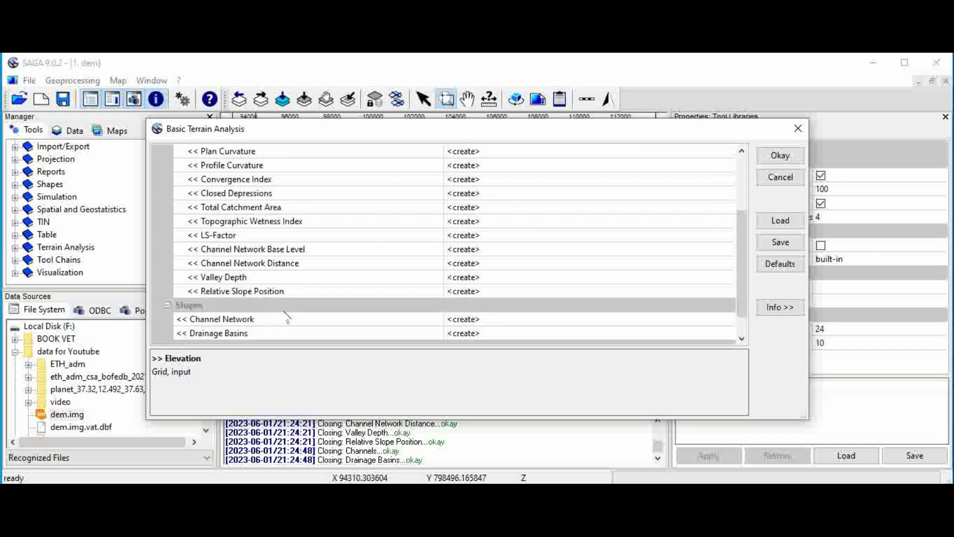
pyautogui.scroll(-2, 299, 293)
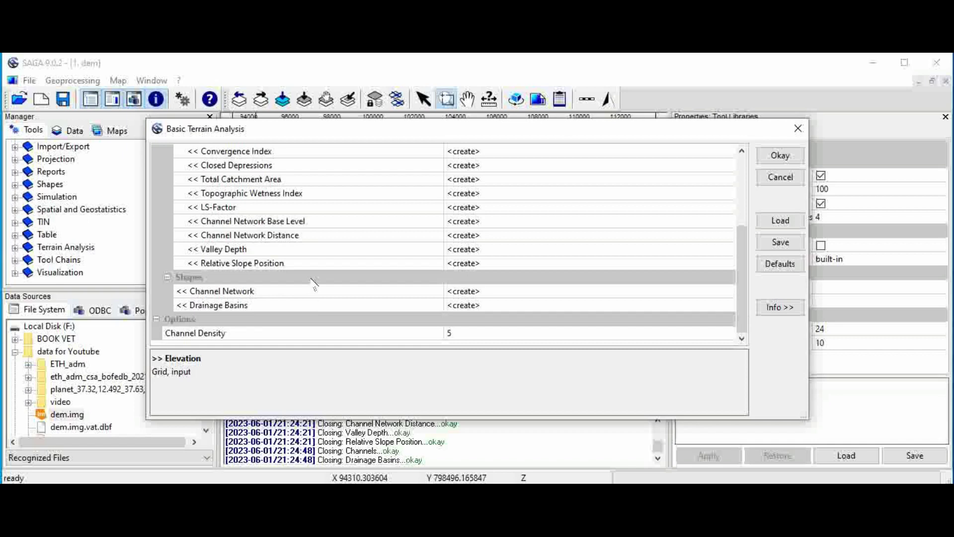
pyautogui.scroll(3, 343, 263)
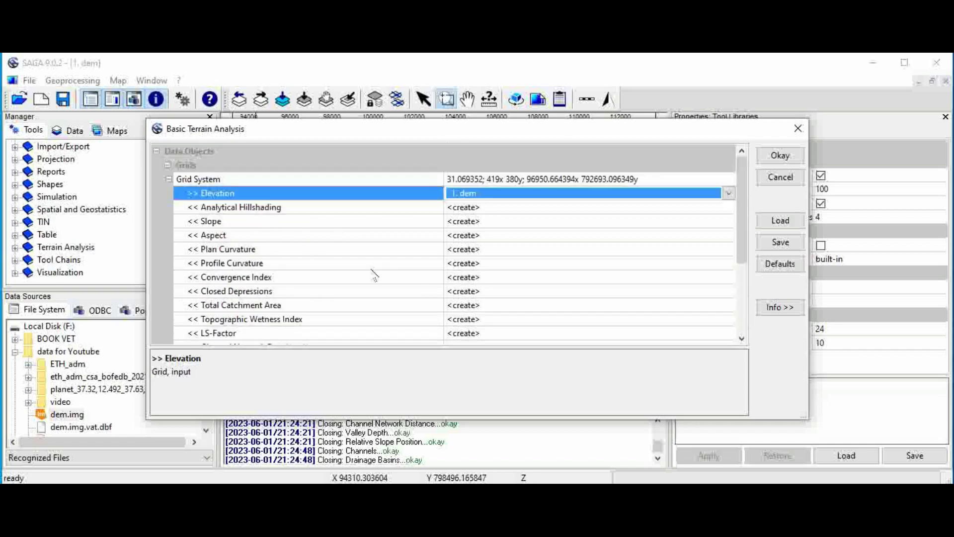
pyautogui.click(507, 178)
pyautogui.click(478, 180)
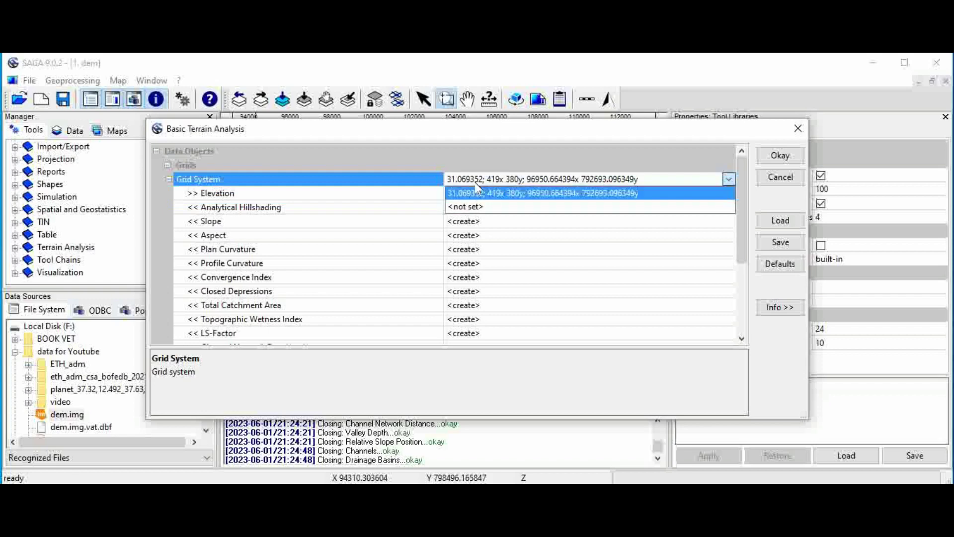
pyautogui.click(476, 193)
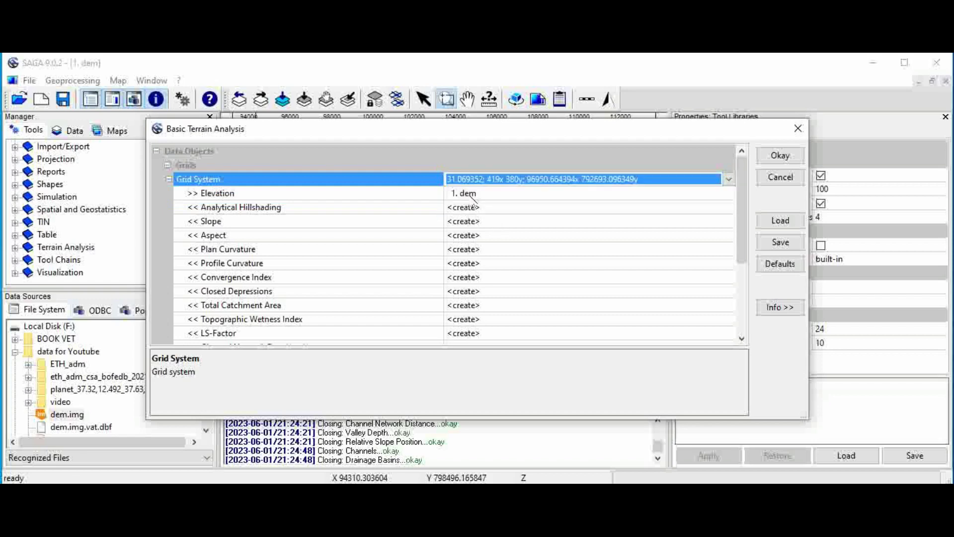
pyautogui.click(778, 156)
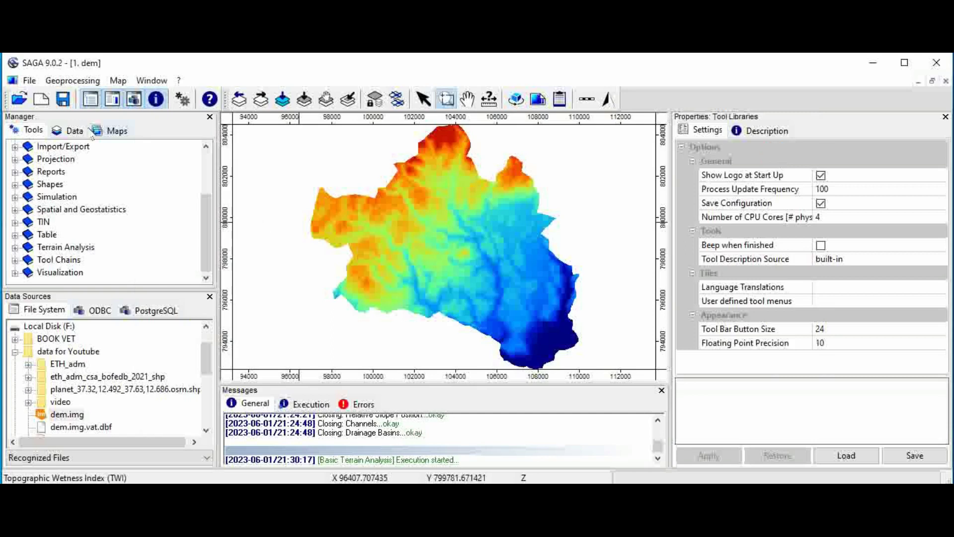
# Find the Analytical Hillshading grid among the loaded data, display it in a new map and inspect it at different zoom levels.
pyautogui.click(76, 131)
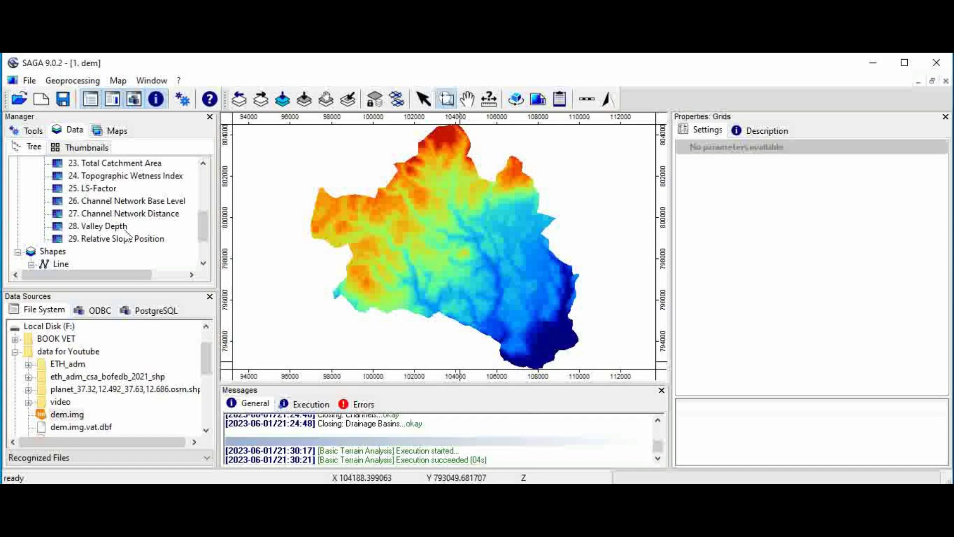
pyautogui.moveTo(205, 240); pyautogui.dragTo(205, 198)
pyautogui.scroll(-1, 128, 222)
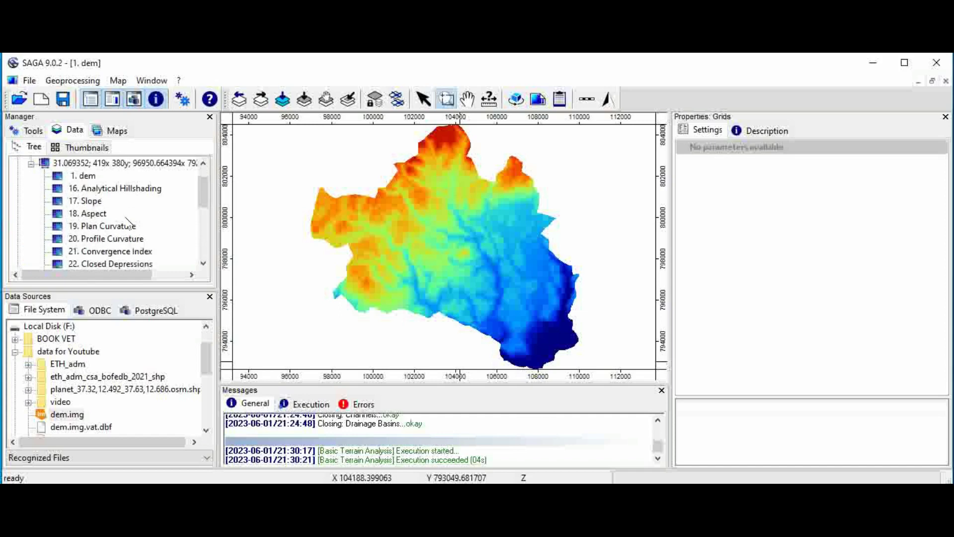
pyautogui.doubleClick(140, 189)
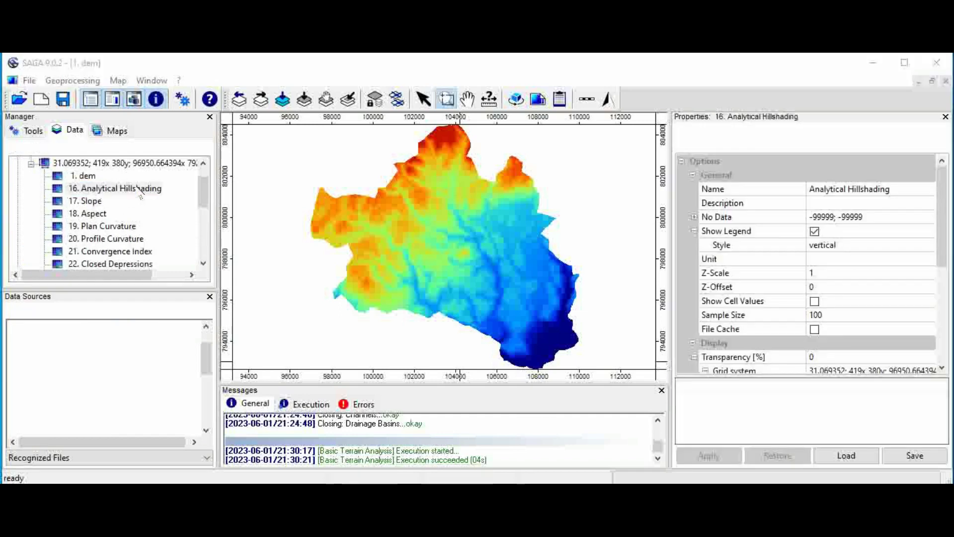
pyautogui.click(448, 317)
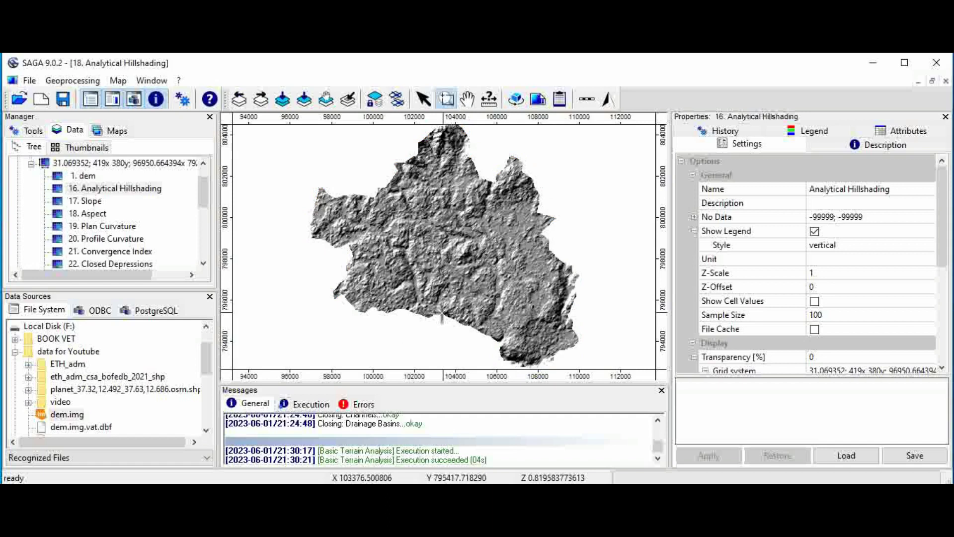
pyautogui.rightClick(429, 221)
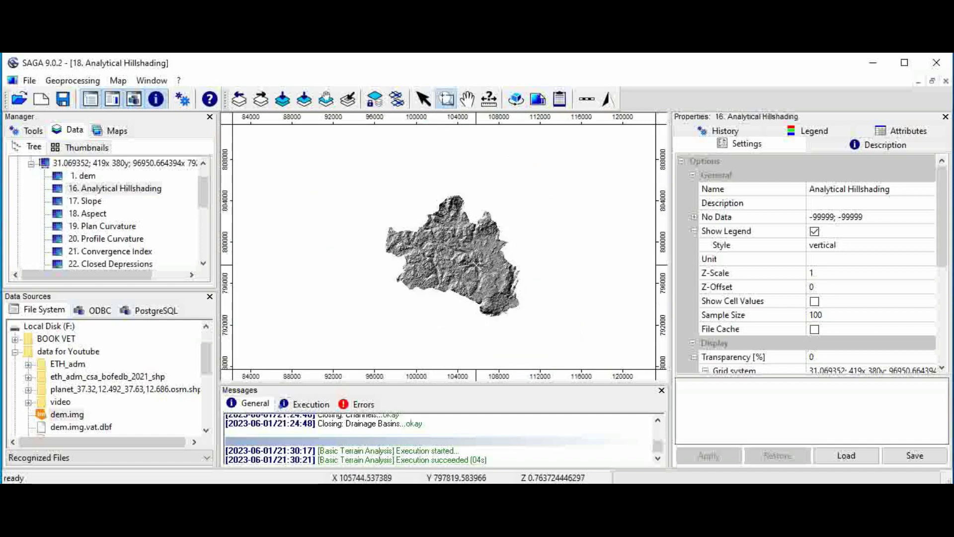
pyautogui.click(472, 264)
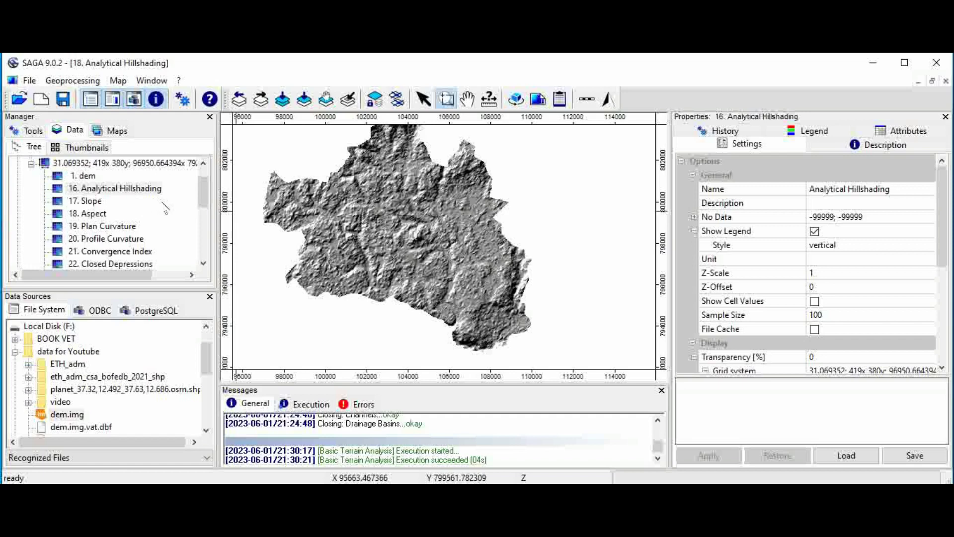
# Display the Slope grid and the Topographic Wetness Index grid, each in its own new map.
pyautogui.doubleClick(85, 204)
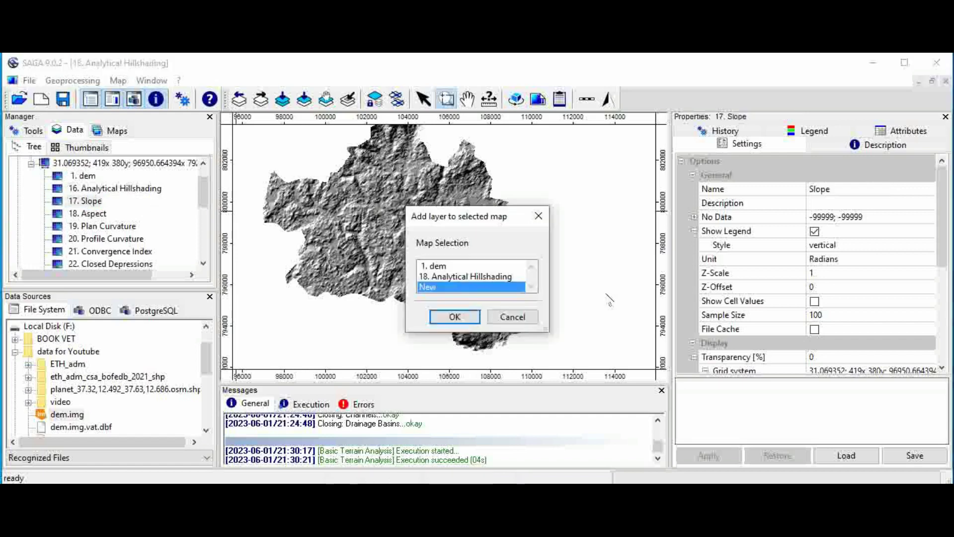
pyautogui.click(454, 317)
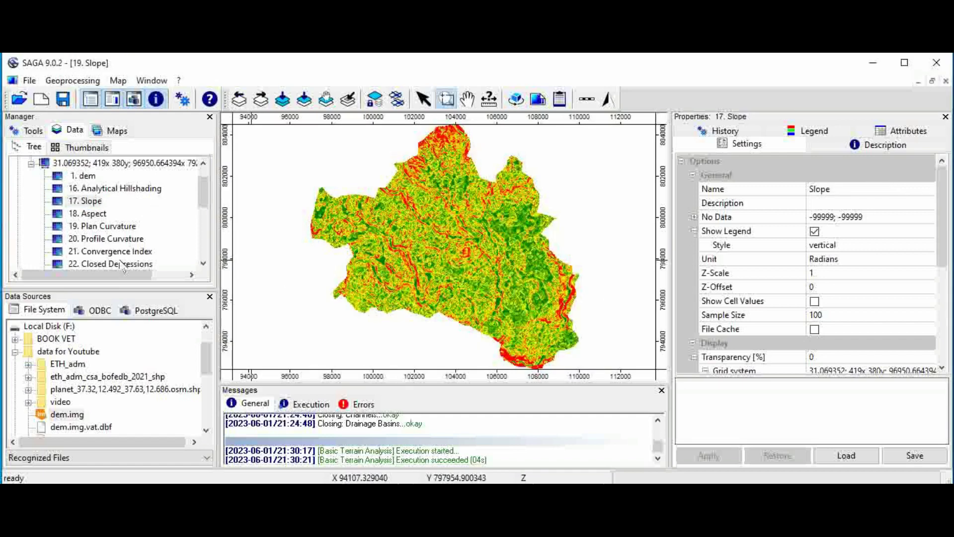
pyautogui.scroll(-3, 130, 230)
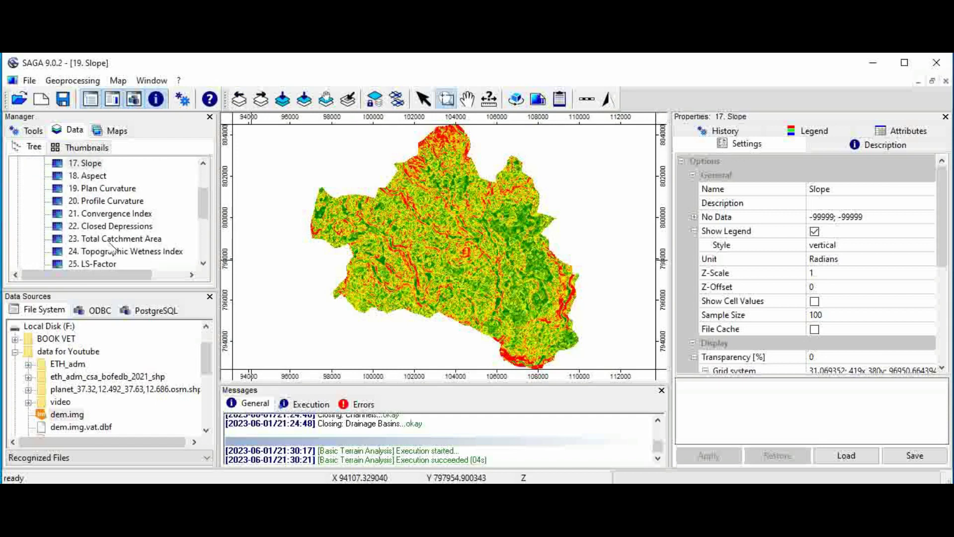
pyautogui.scroll(-2, 167, 255)
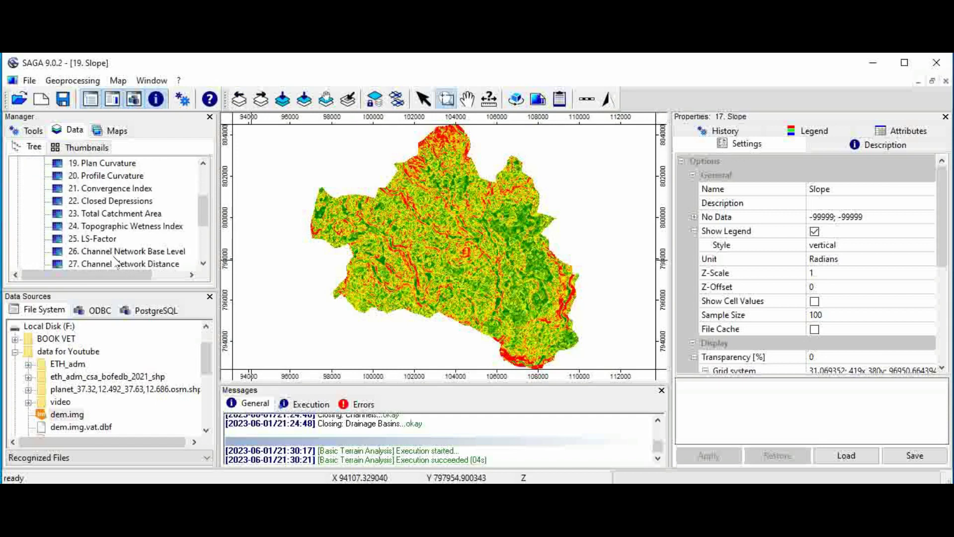
pyautogui.doubleClick(151, 229)
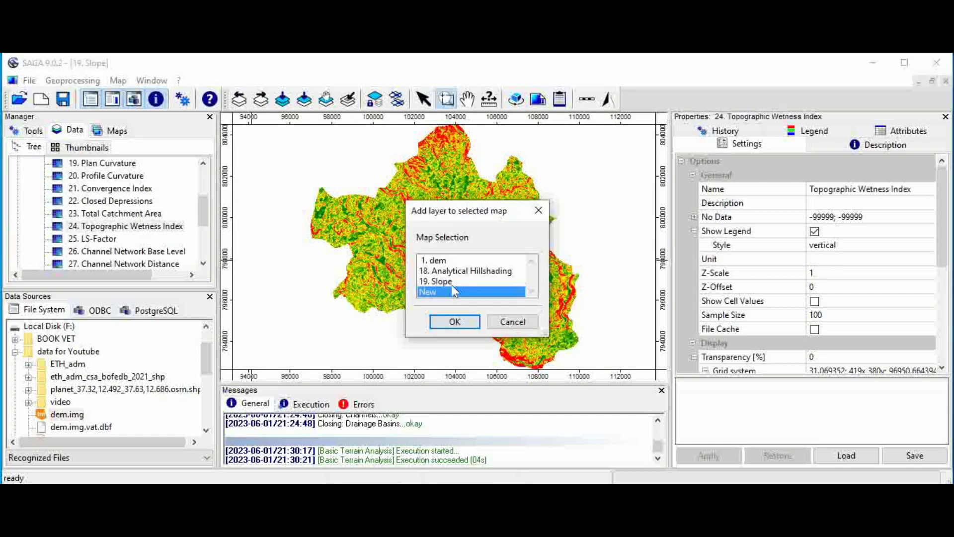
pyautogui.click(452, 321)
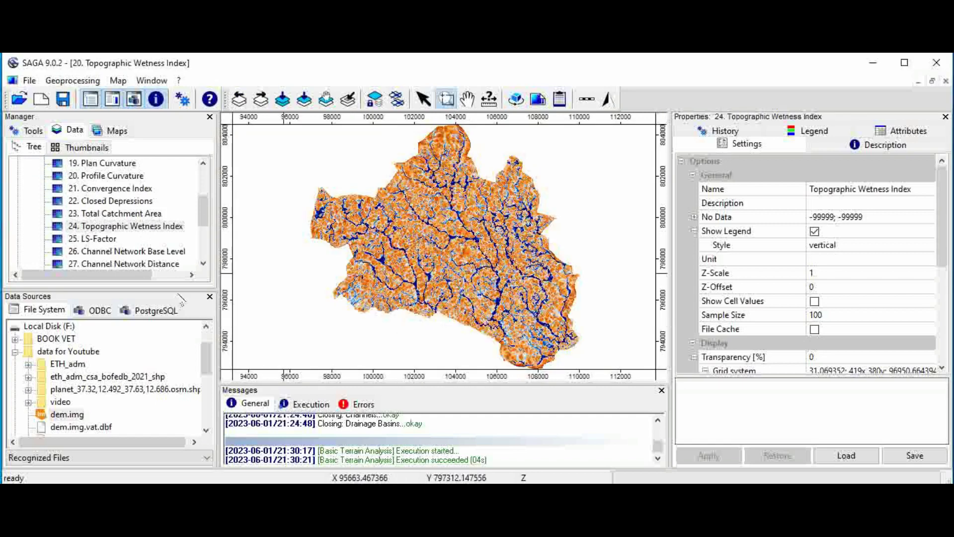
# Display the Channels line layer from the derived shapes in a new map.
pyautogui.scroll(-2, 142, 249)
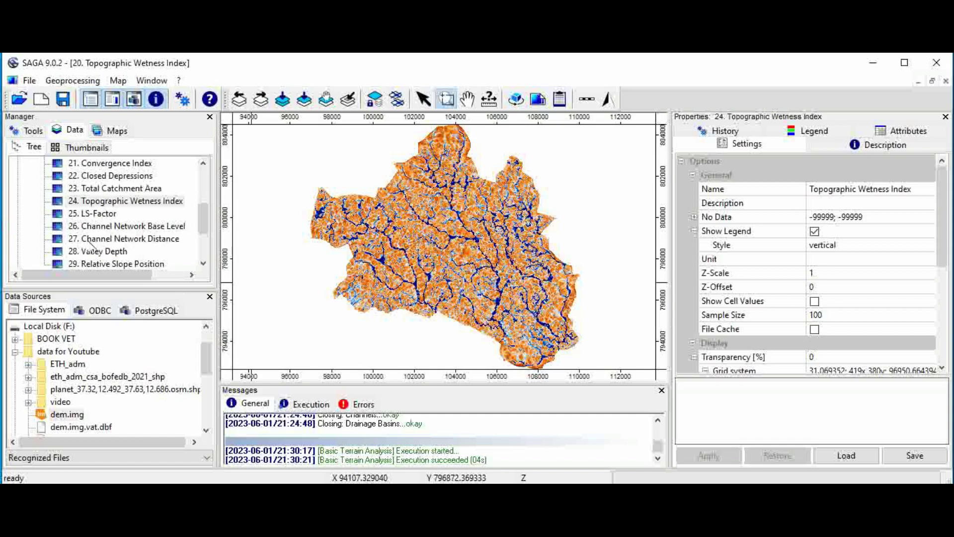
pyautogui.scroll(-1, 177, 250)
pyautogui.scroll(-3, 176, 250)
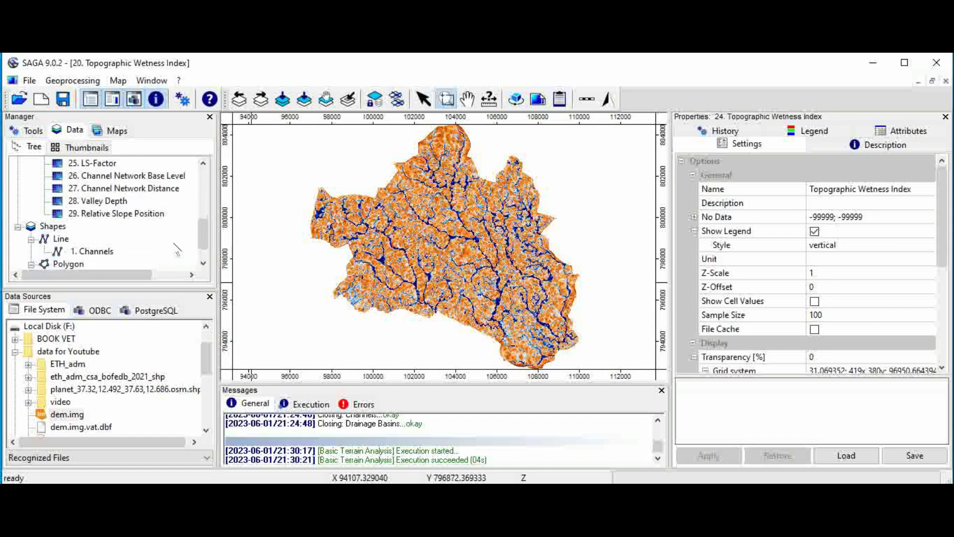
pyautogui.doubleClick(98, 226)
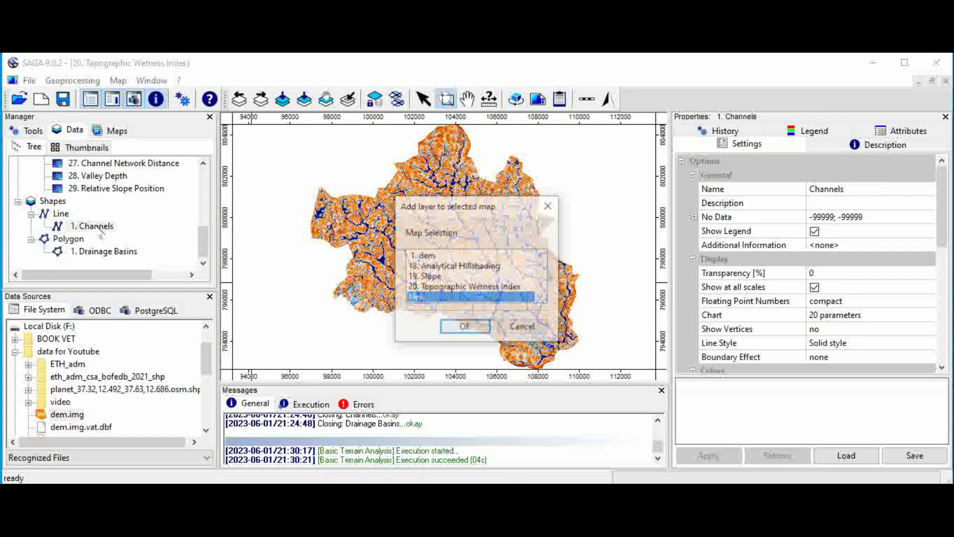
pyautogui.click(454, 327)
pyautogui.scroll(2, 471, 259)
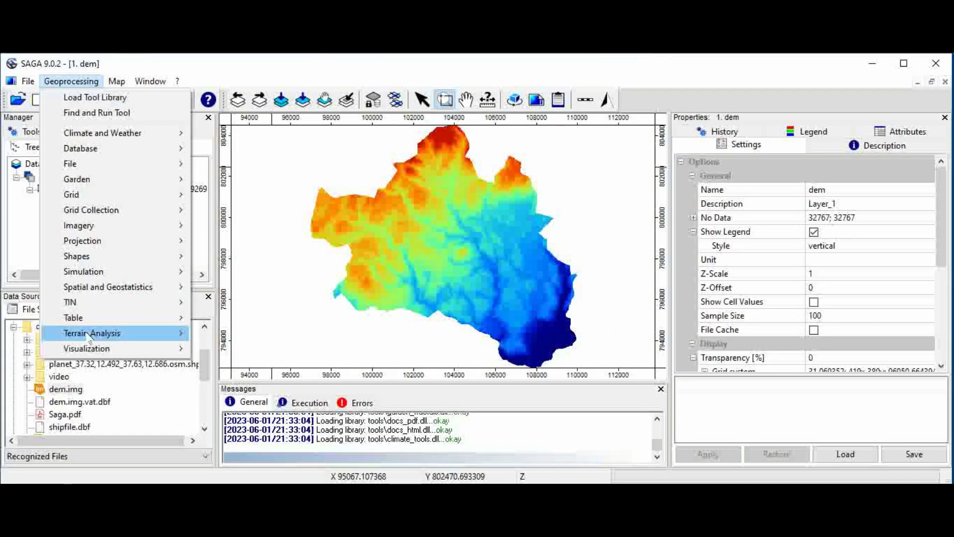
# Run the Fill Sinks (Wang & Liu) terrain preprocessing tool on the 31.069352; 419x 380y grid system with dem as the DEM and minimum slope 0.1.
pyautogui.moveTo(91, 334)
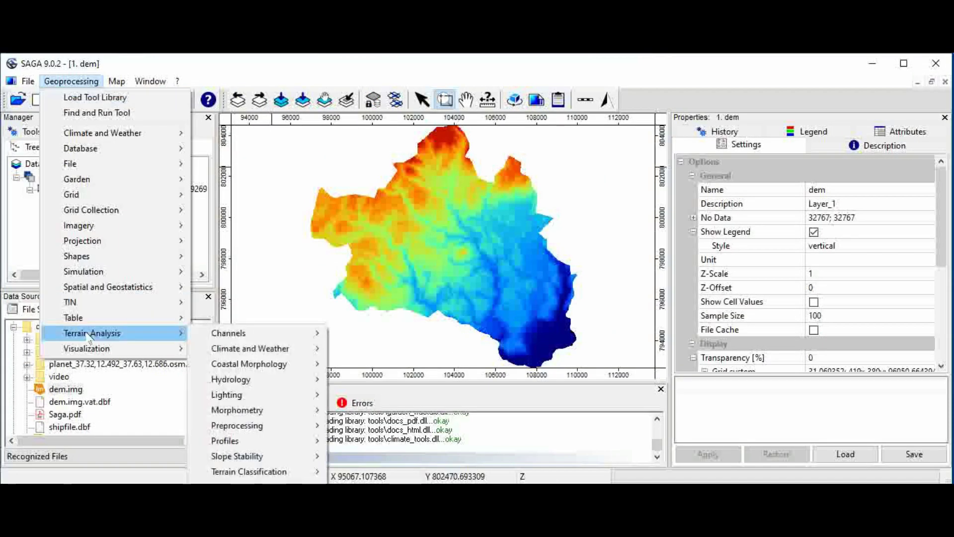
pyautogui.moveTo(246, 428)
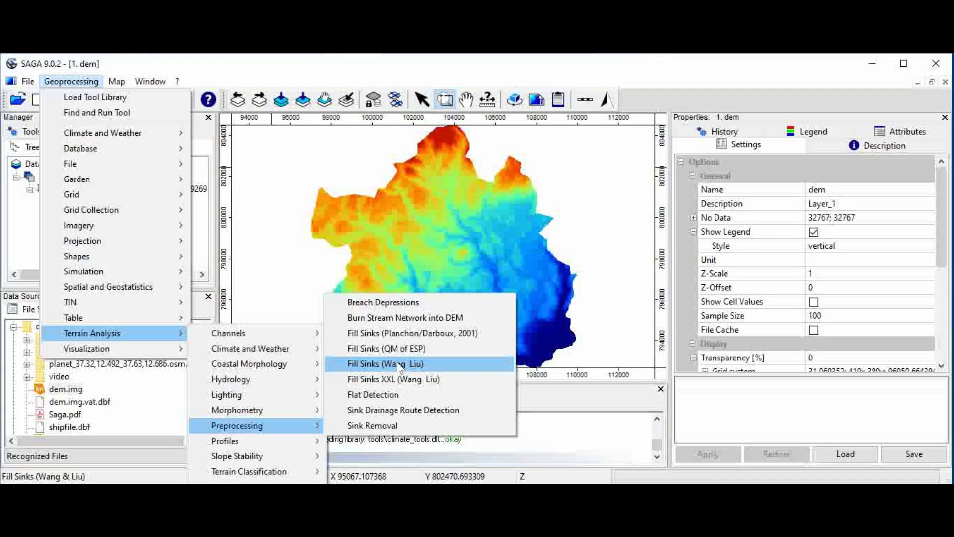
pyautogui.click(403, 366)
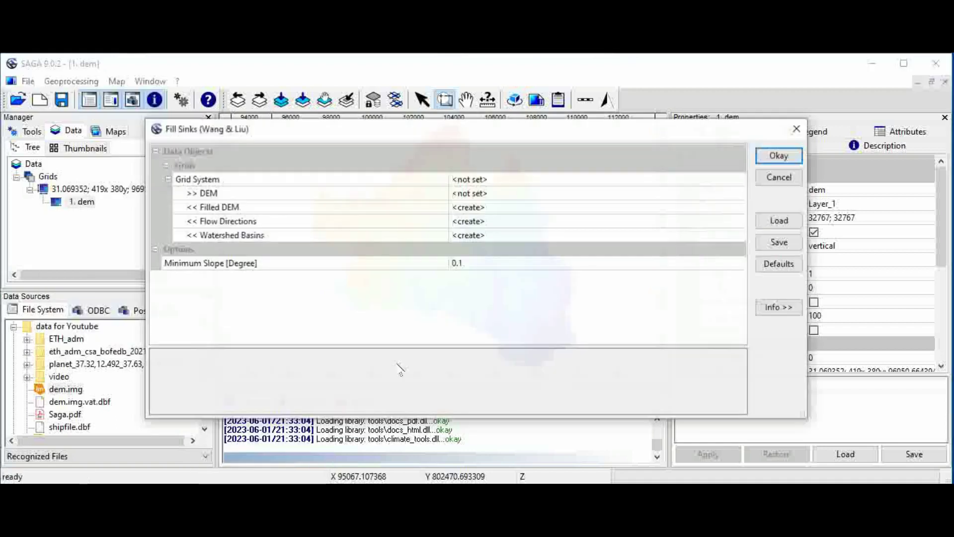
pyautogui.click(512, 181)
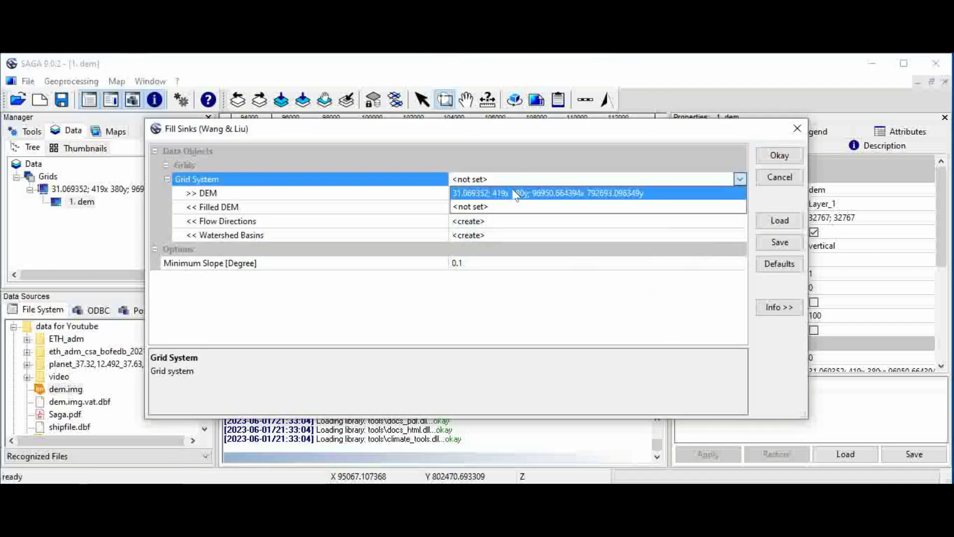
pyautogui.click(517, 194)
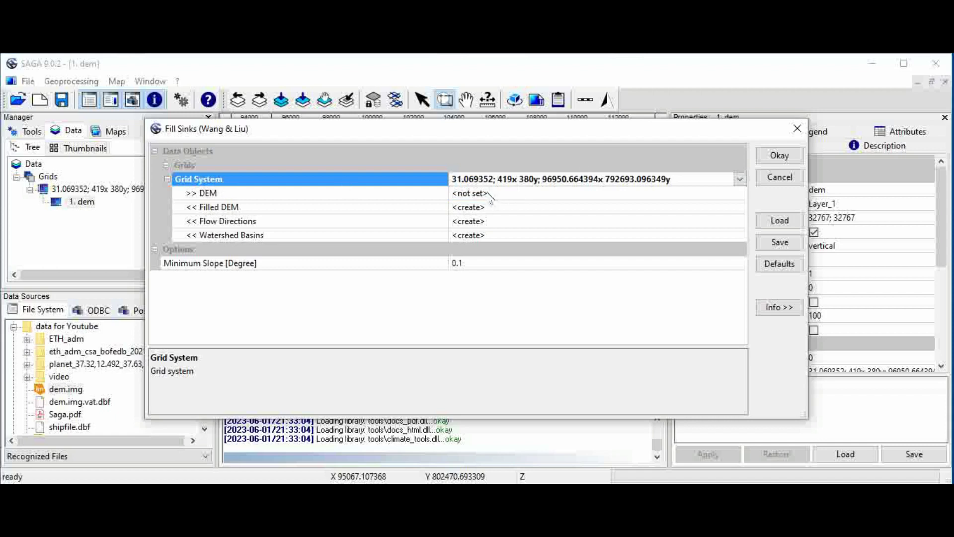
pyautogui.click(490, 194)
pyautogui.click(486, 207)
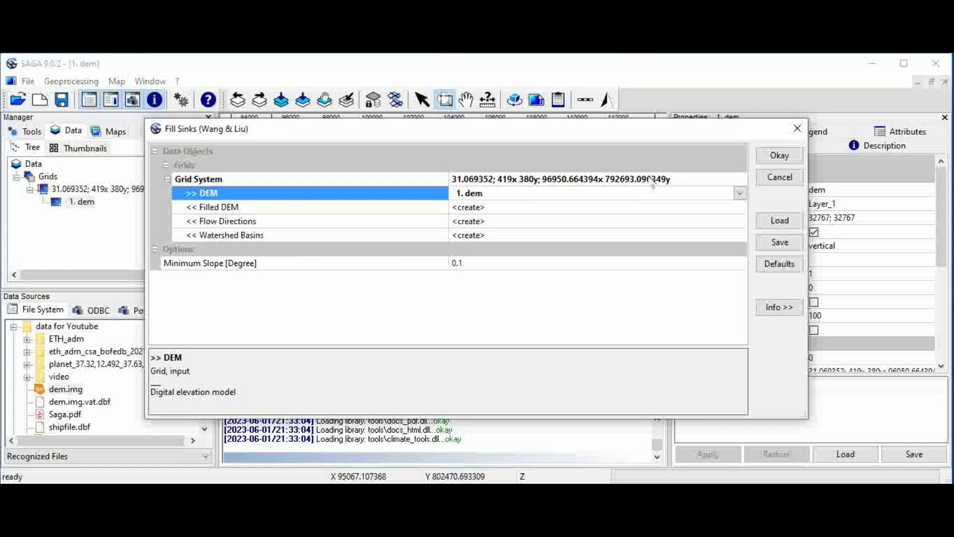
pyautogui.click(777, 156)
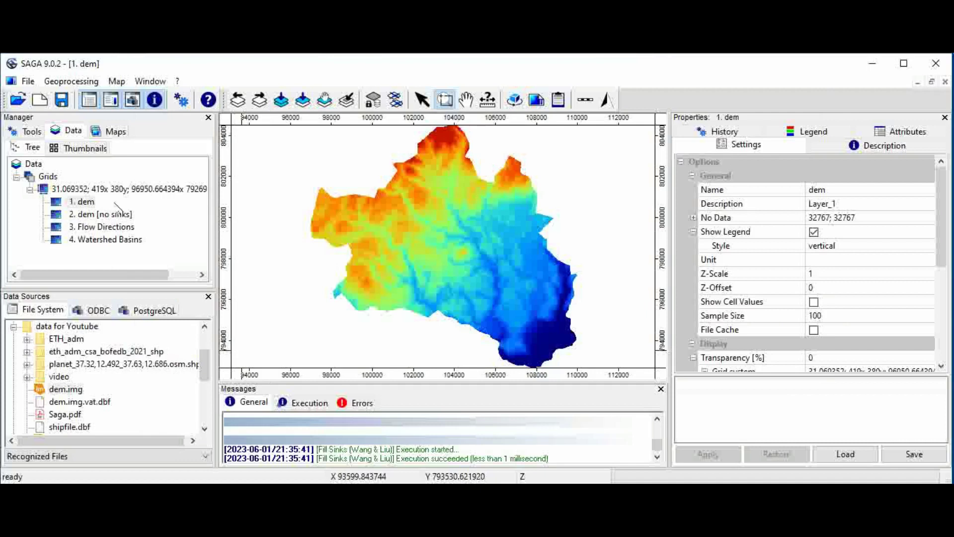
# Display the dem [no sinks], Flow Directions and Watershed Basins grids, each in its own new map.
pyautogui.click(97, 216)
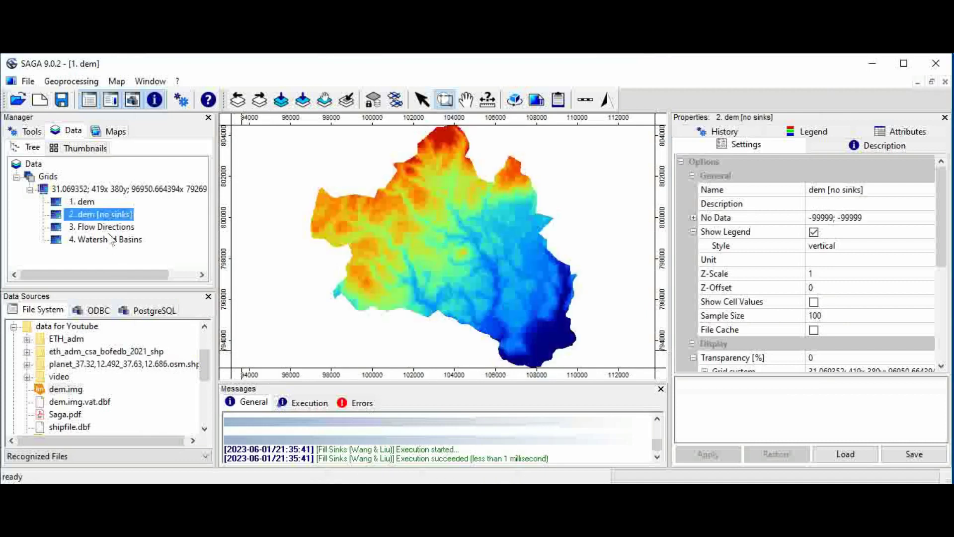
pyautogui.doubleClick(110, 228)
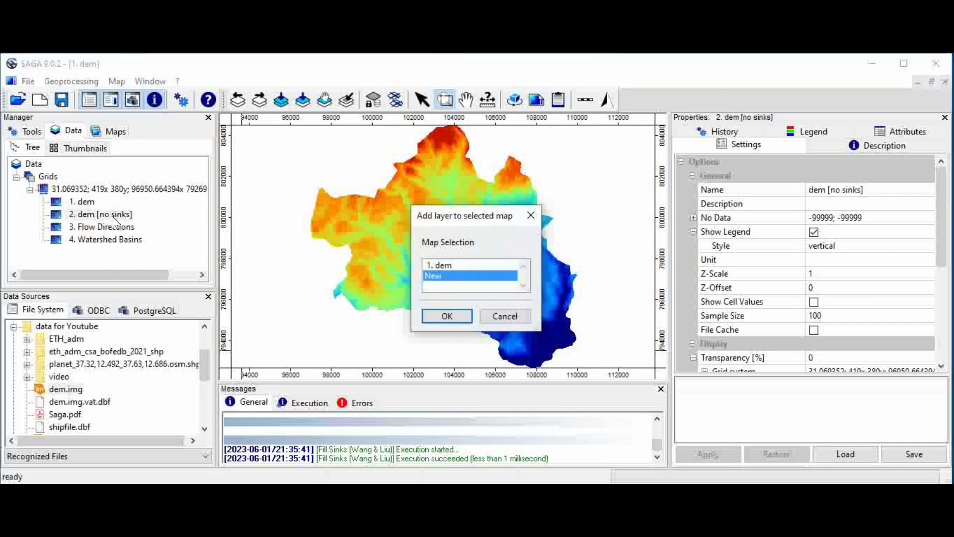
pyautogui.click(445, 317)
pyautogui.doubleClick(101, 227)
pyautogui.click(441, 314)
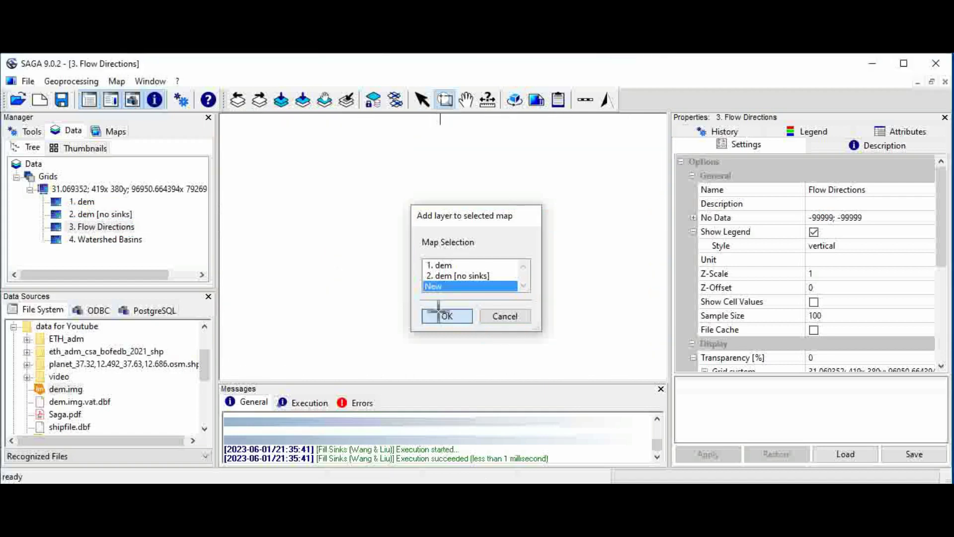
pyautogui.doubleClick(110, 241)
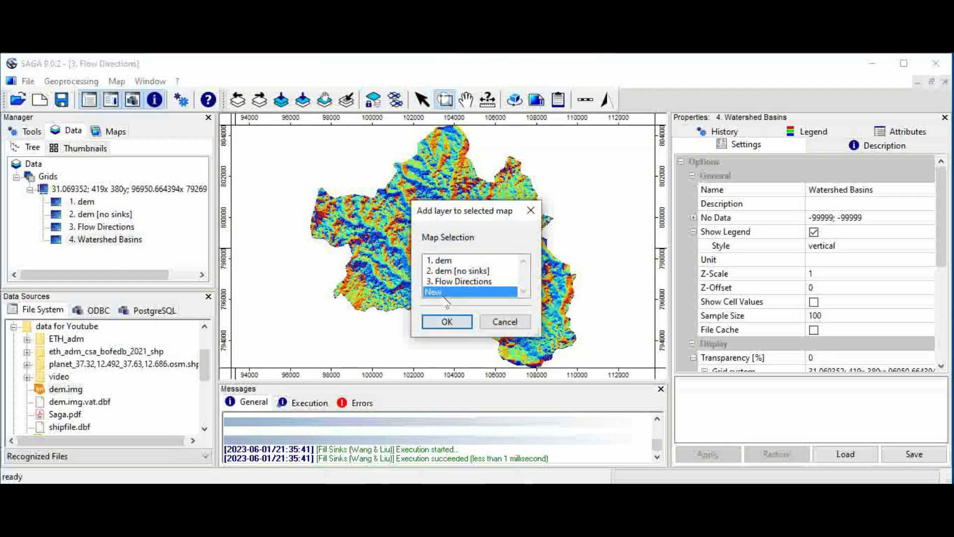
pyautogui.click(445, 319)
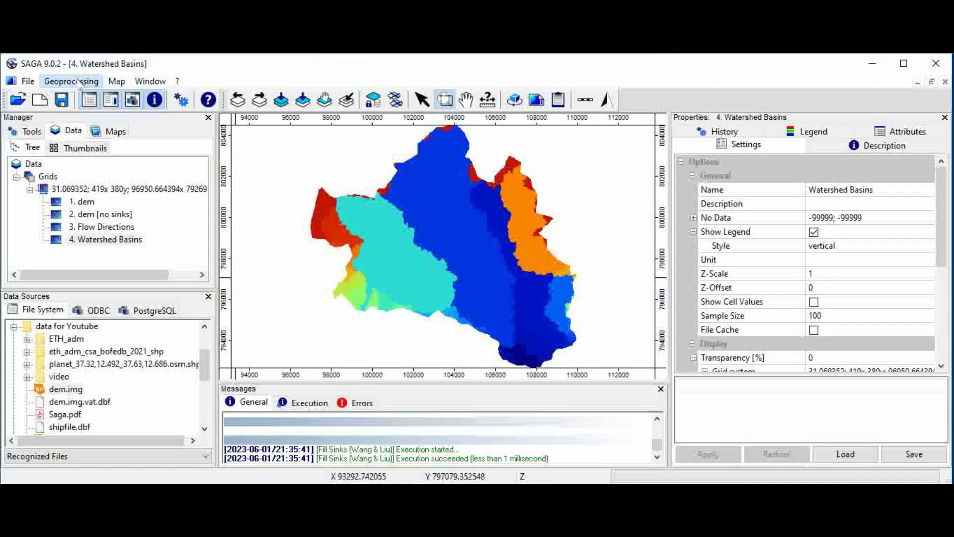
# Run the Flow Accumulation (Top-Down) hydrology tool on the 31.069352; 419x 380y grid system with dem [no sinks] as the elevation.
pyautogui.click(79, 82)
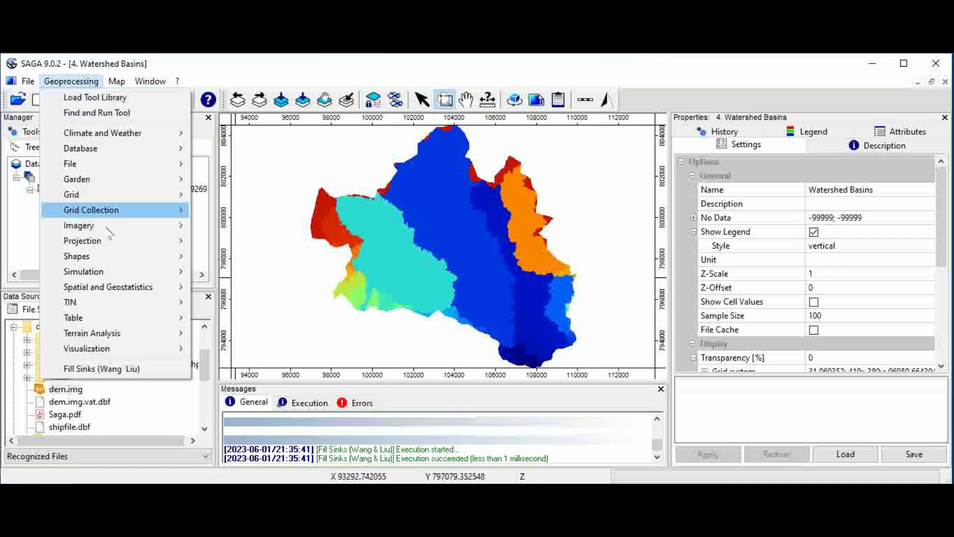
pyautogui.moveTo(130, 335)
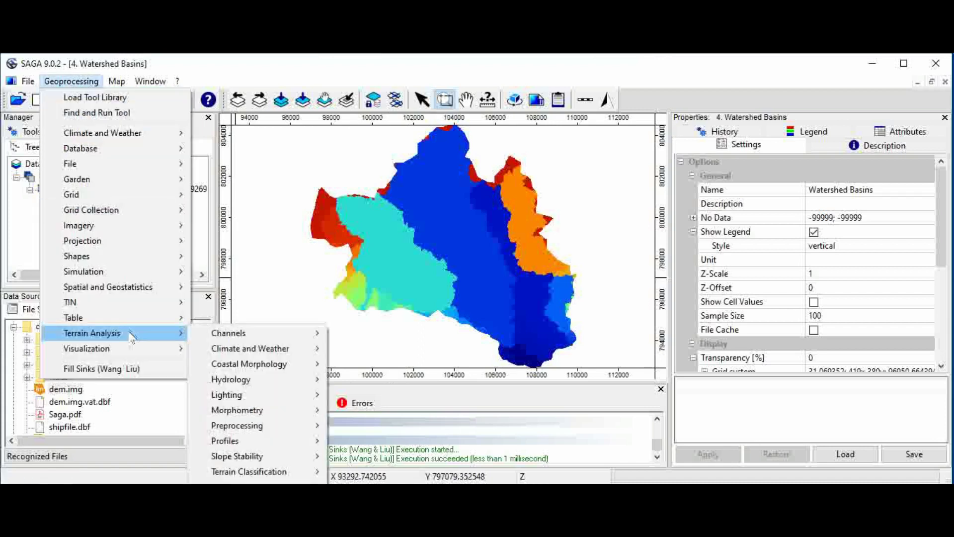
pyautogui.moveTo(211, 380)
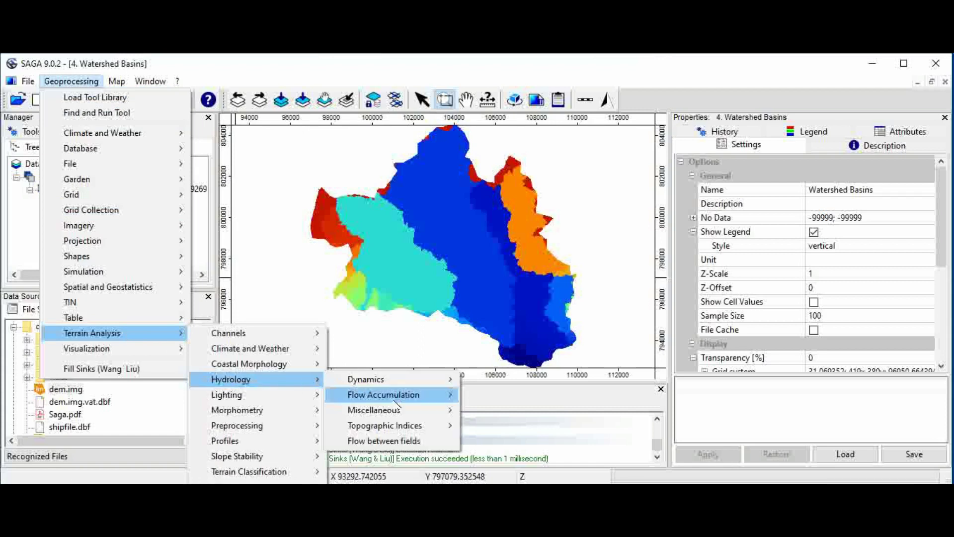
pyautogui.moveTo(399, 400)
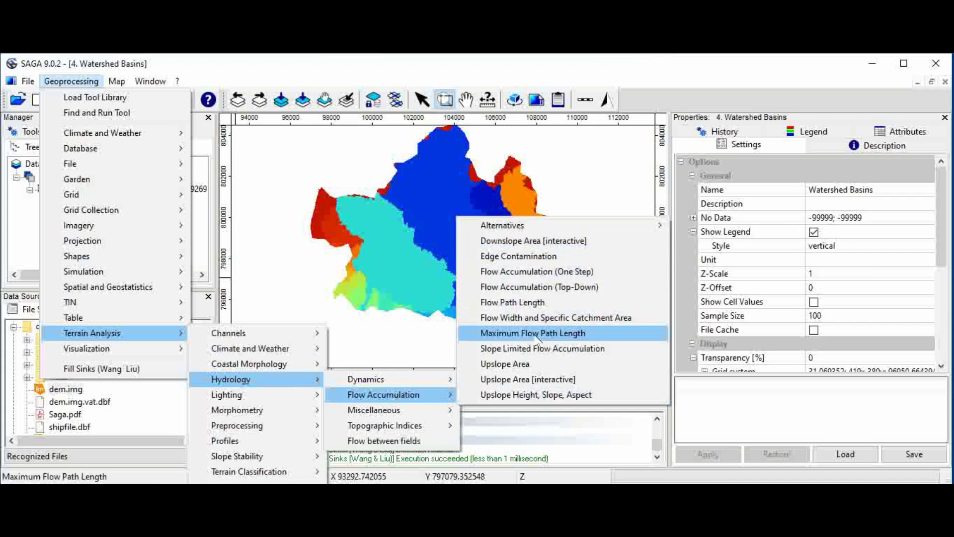
pyautogui.click(550, 286)
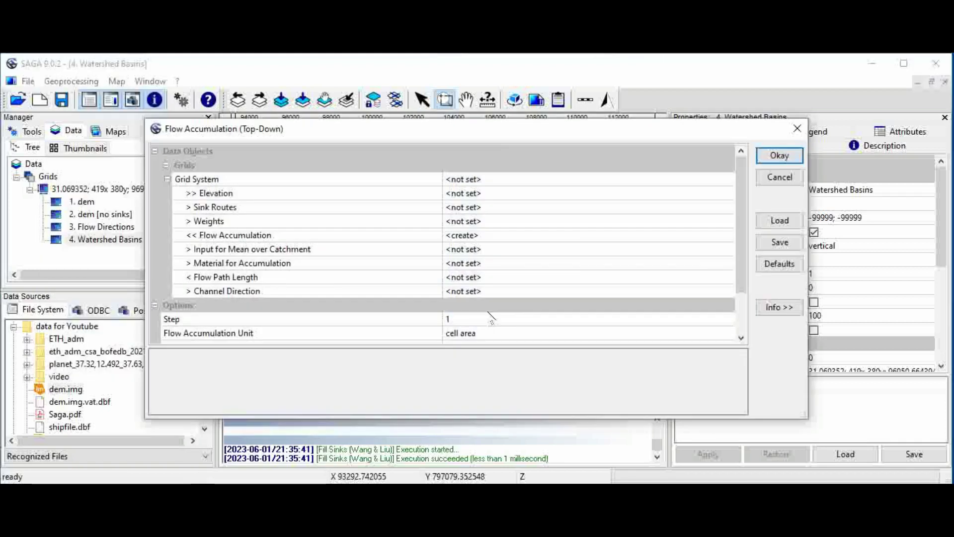
pyautogui.click(511, 180)
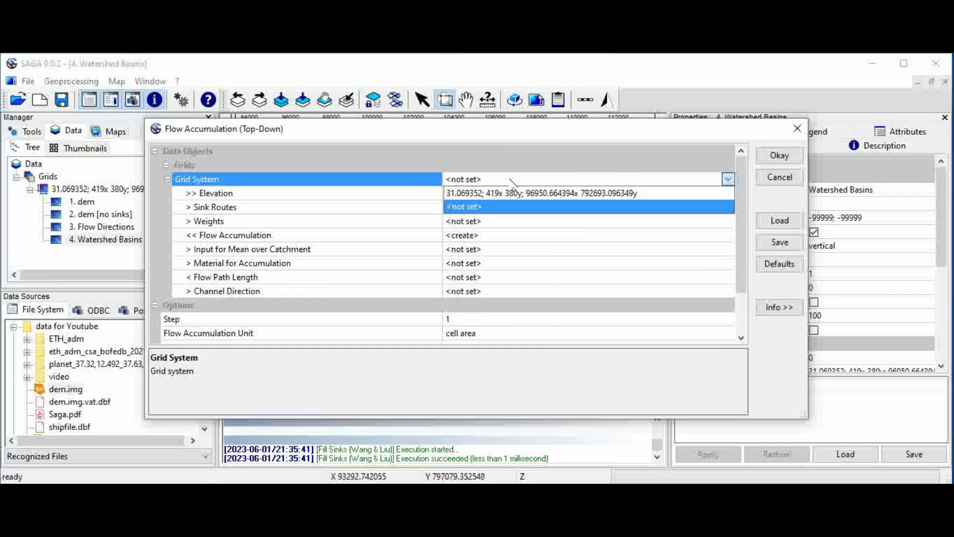
pyautogui.click(510, 194)
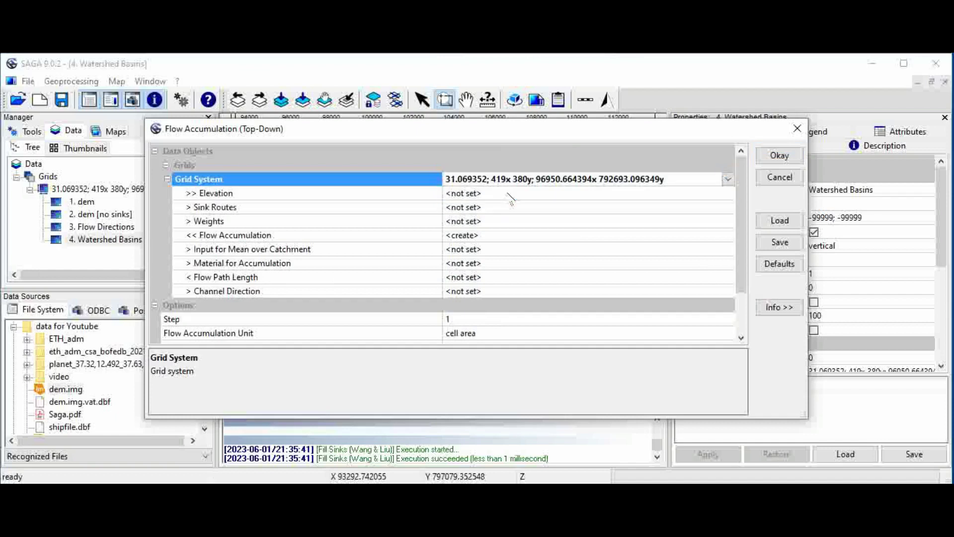
pyautogui.click(508, 194)
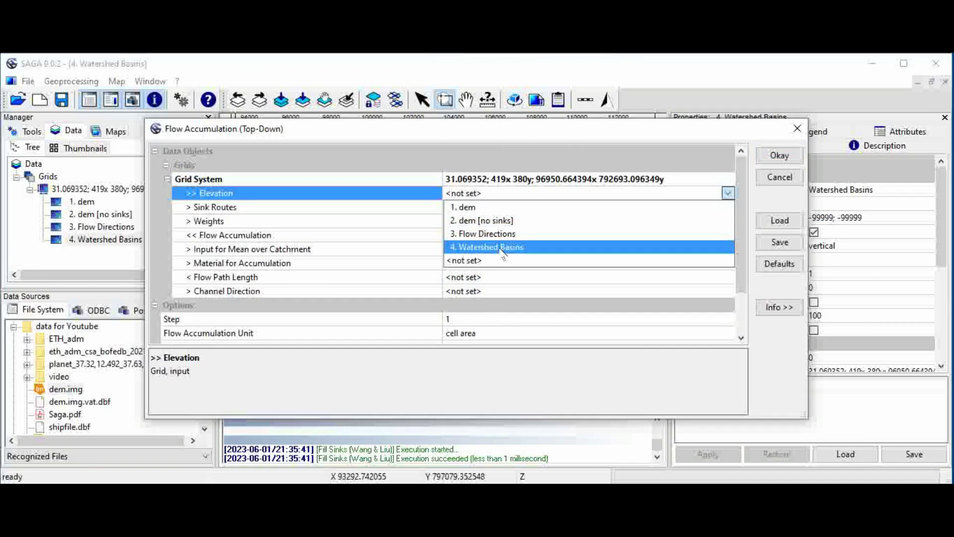
pyautogui.click(484, 222)
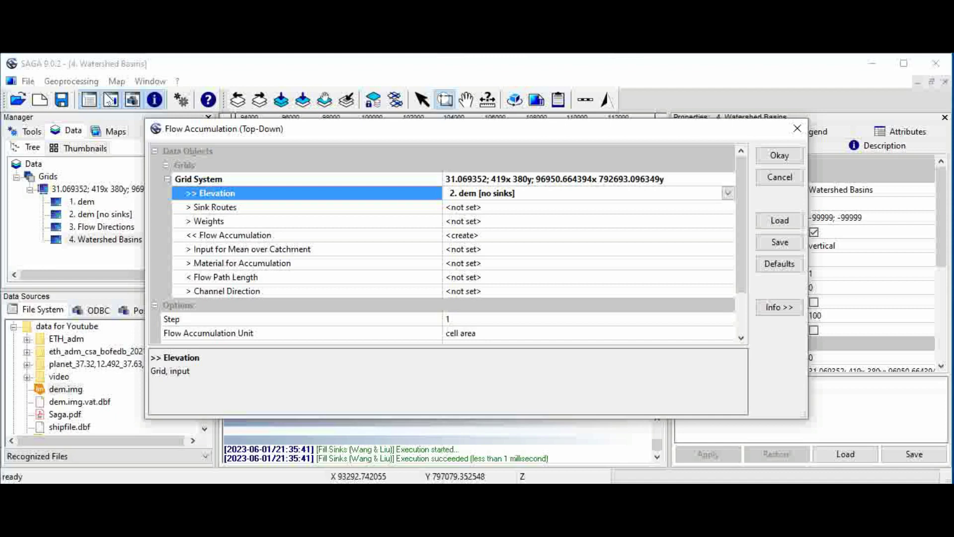
pyautogui.click(780, 157)
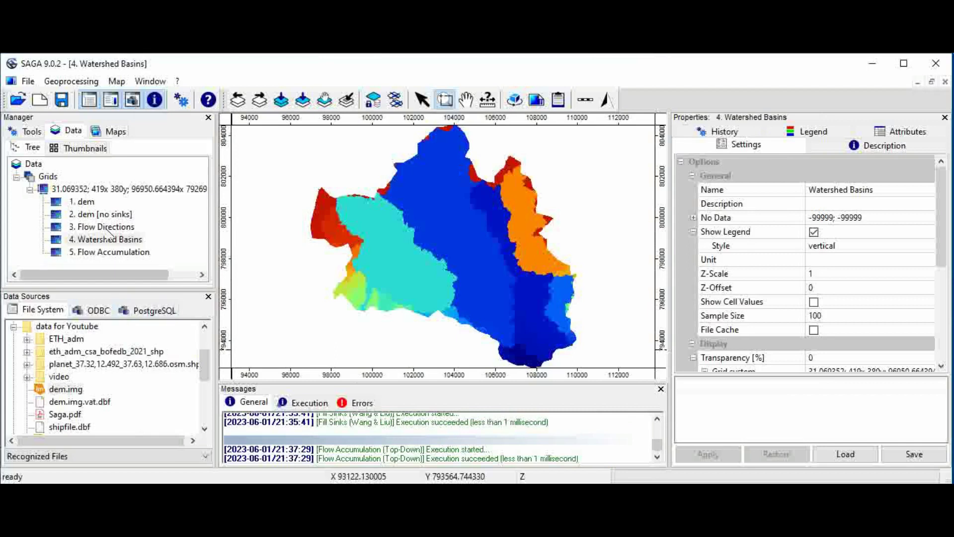
# Enlarge the data tree area and display the Flow Accumulation grid in a new map.
pyautogui.hscroll(1, 108, 235)
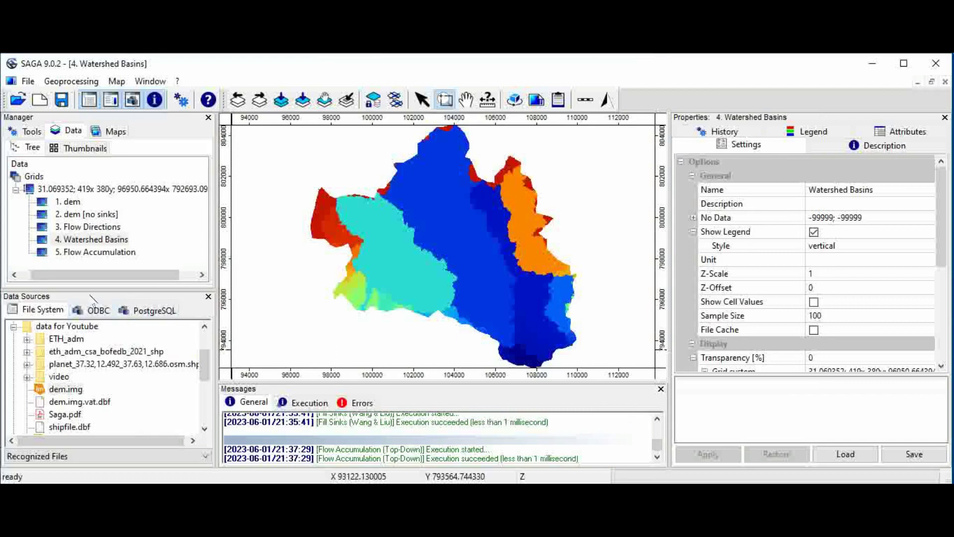
pyautogui.moveTo(89, 290); pyautogui.dragTo(82, 356)
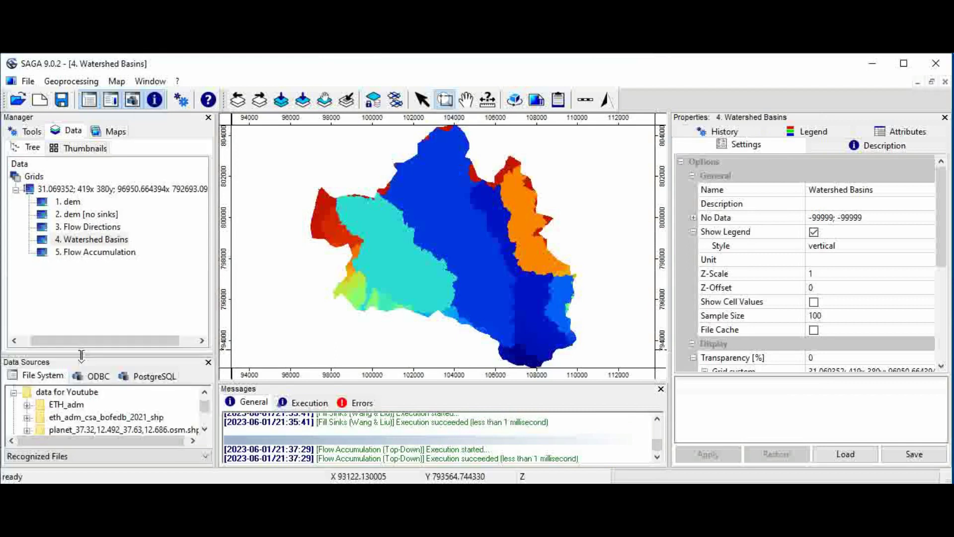
pyautogui.doubleClick(81, 253)
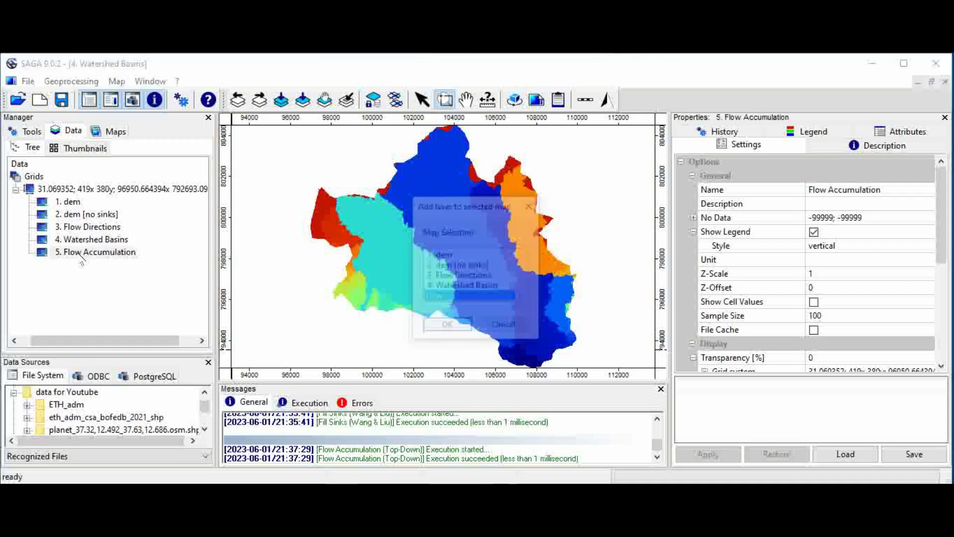
pyautogui.click(448, 326)
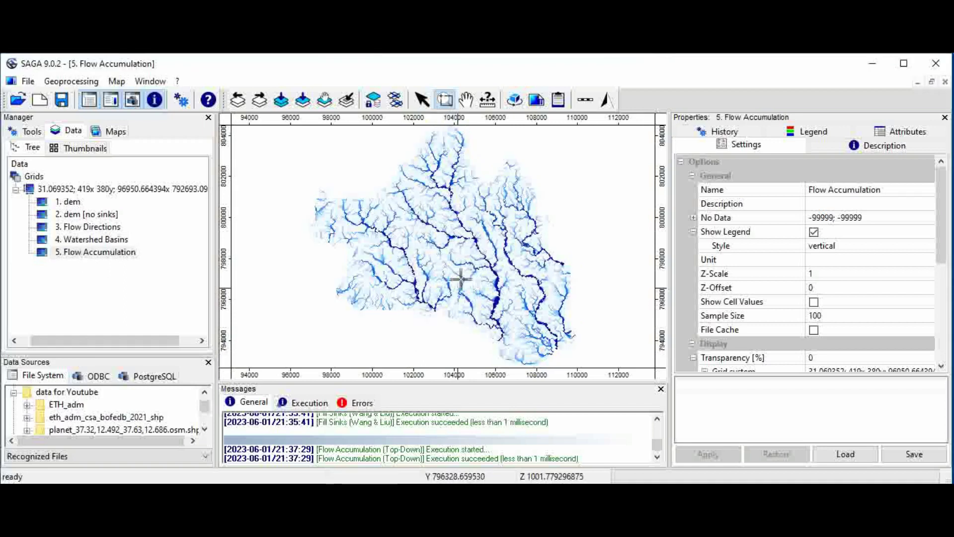
pyautogui.rightClick(448, 249)
pyautogui.click(440, 252)
pyautogui.click(439, 252)
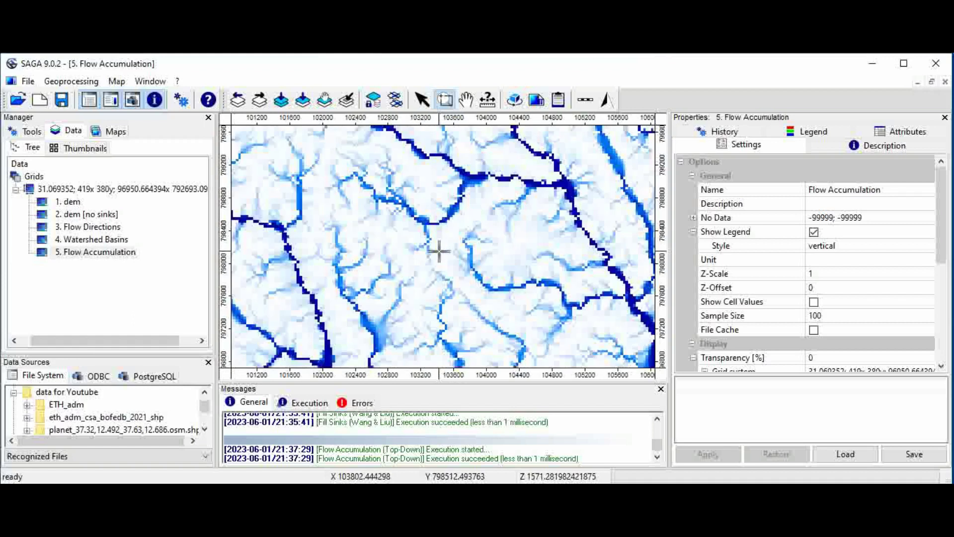
pyautogui.rightClick(438, 254)
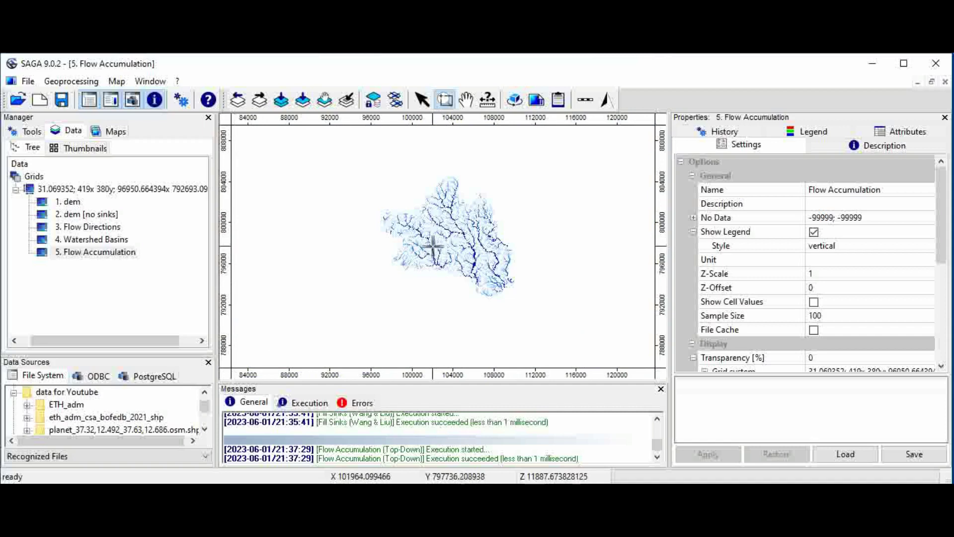
pyautogui.rightClick(441, 239)
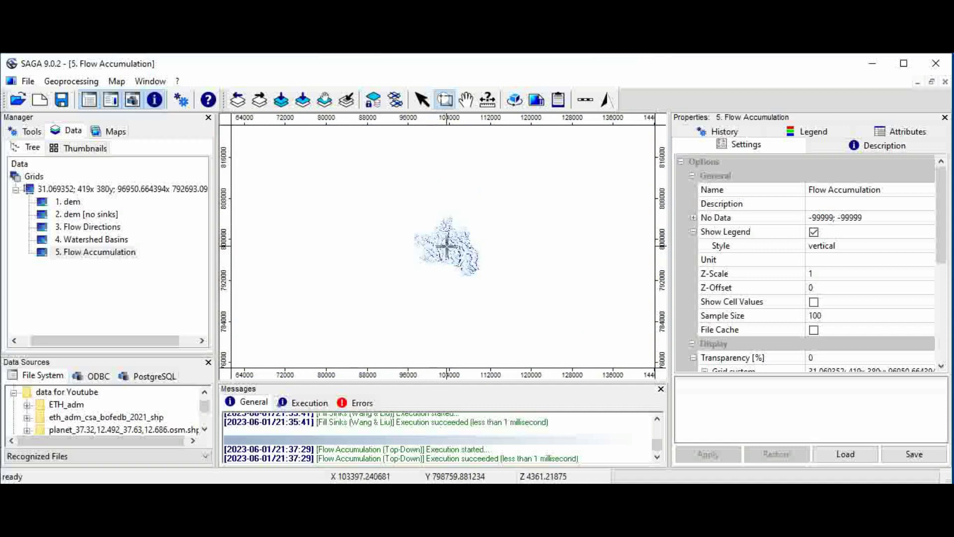
pyautogui.click(447, 244)
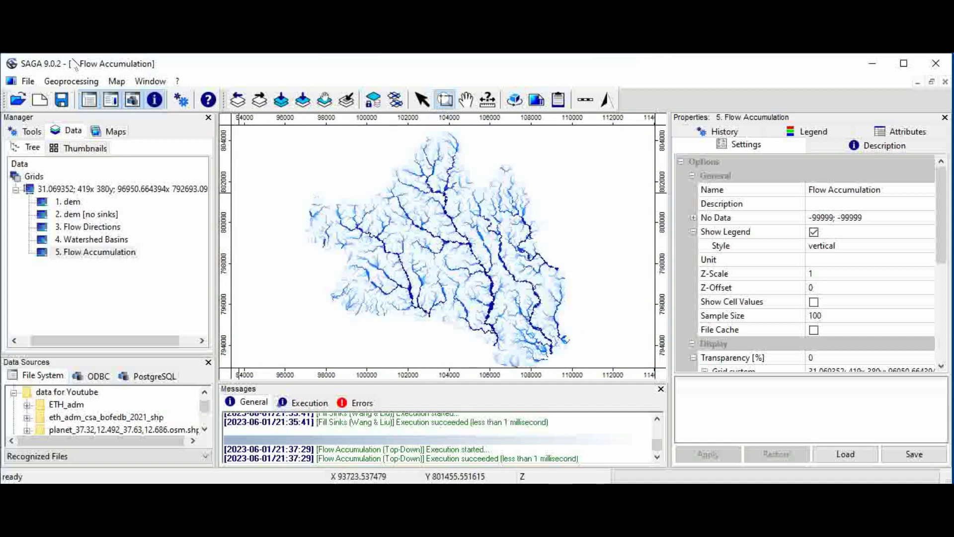
# Start the Channel Network terrain analysis tool on the 31.069352; 419x 380y grid system with dem [no sinks] as the elevation.
pyautogui.click(70, 82)
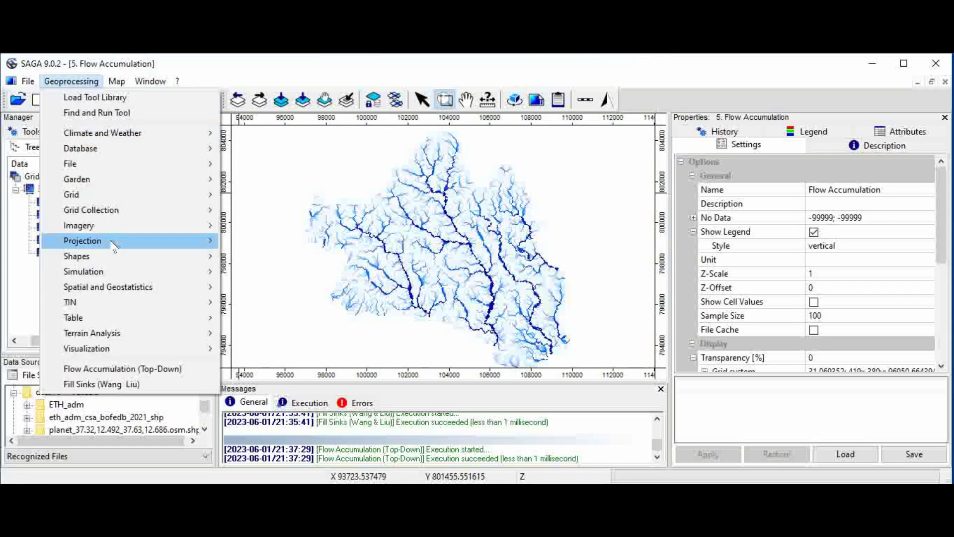
pyautogui.moveTo(140, 339)
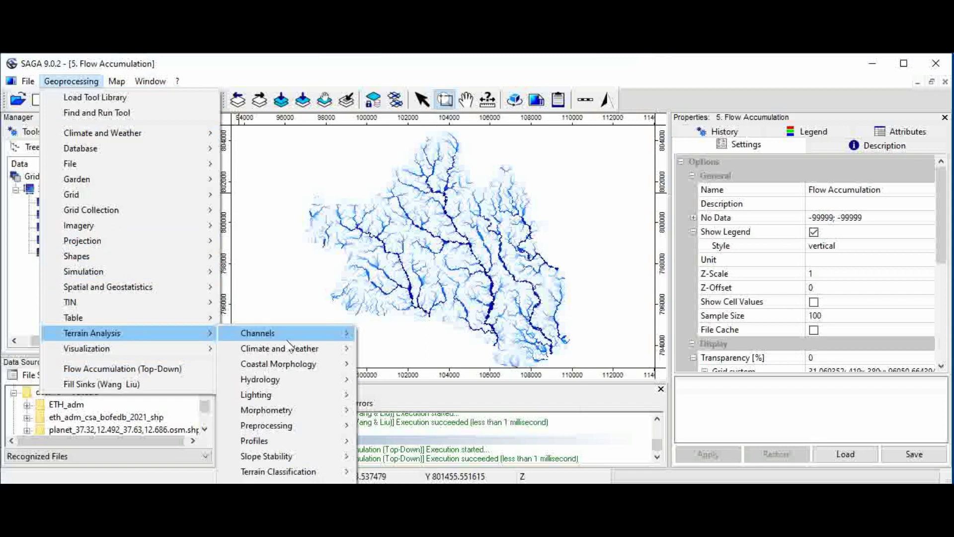
pyautogui.moveTo(350, 338)
pyautogui.click(385, 334)
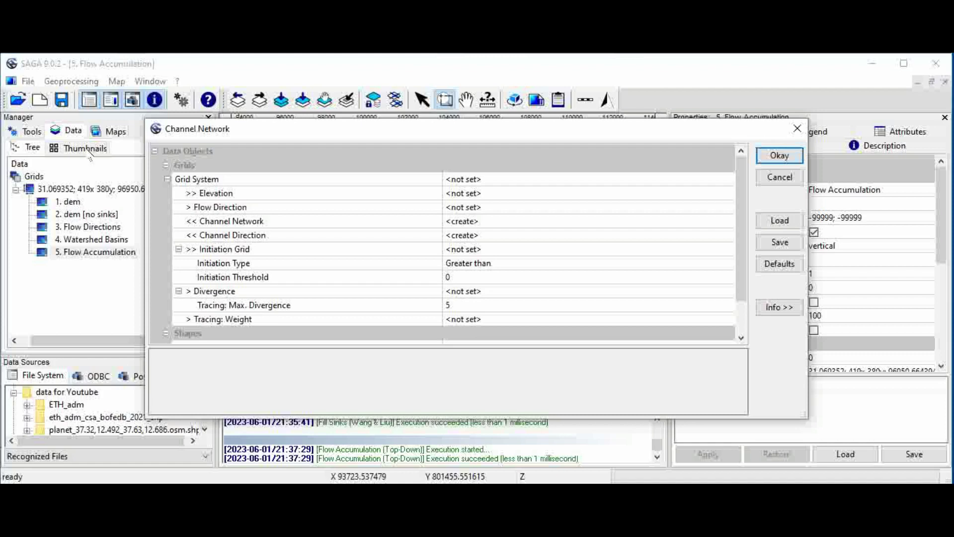
pyautogui.click(531, 180)
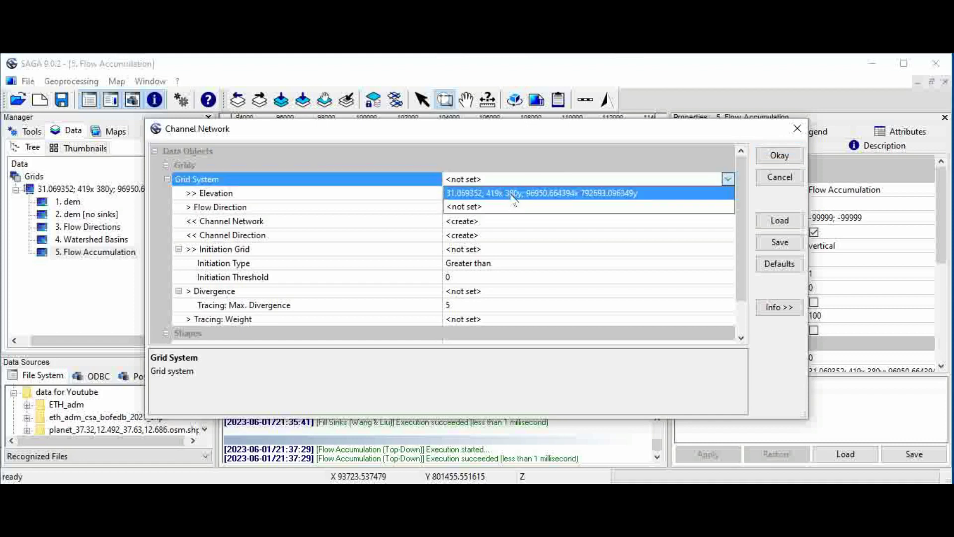
pyautogui.click(512, 195)
pyautogui.click(499, 194)
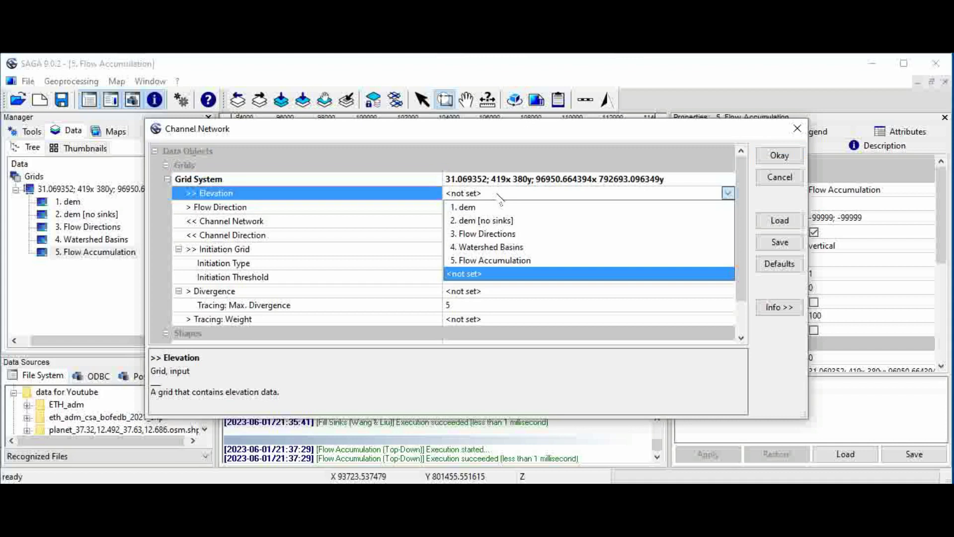
pyautogui.click(490, 221)
# Assign Flow Directions as the flow direction input and Flow Accumulation as the initiation grid of the Channel Network tool.
pyautogui.click(487, 208)
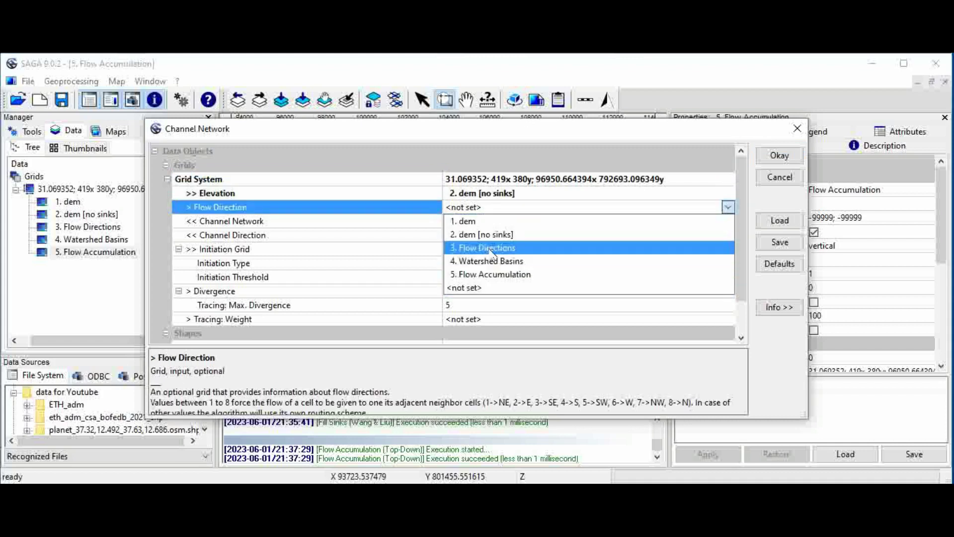
pyautogui.click(492, 249)
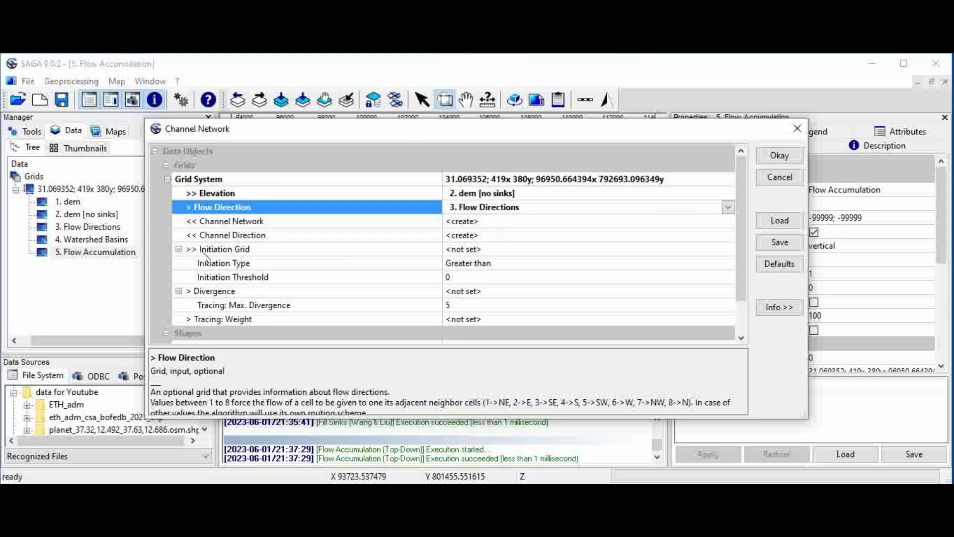
pyautogui.click(475, 250)
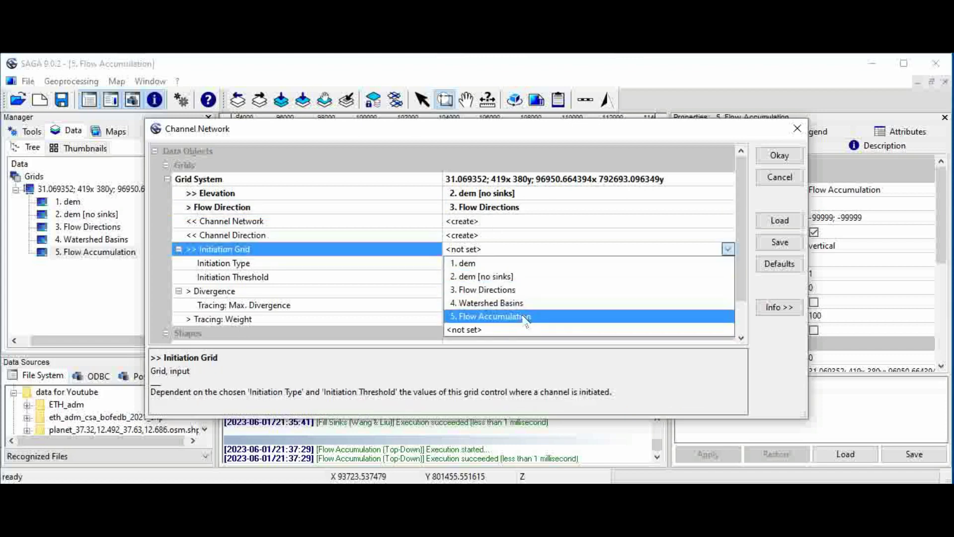
pyautogui.click(496, 317)
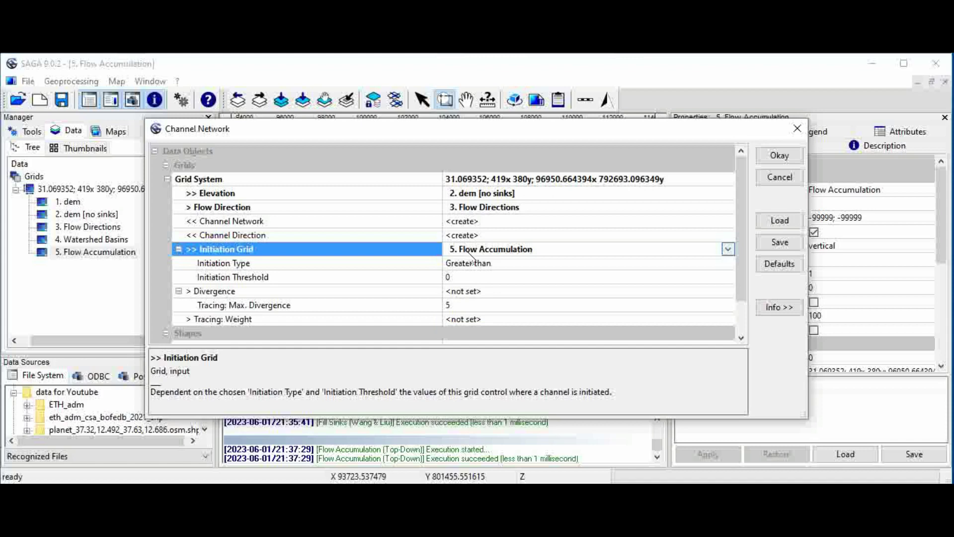
# Set the initiation threshold to 3000 and run the Channel Network tool.
pyautogui.click(457, 277)
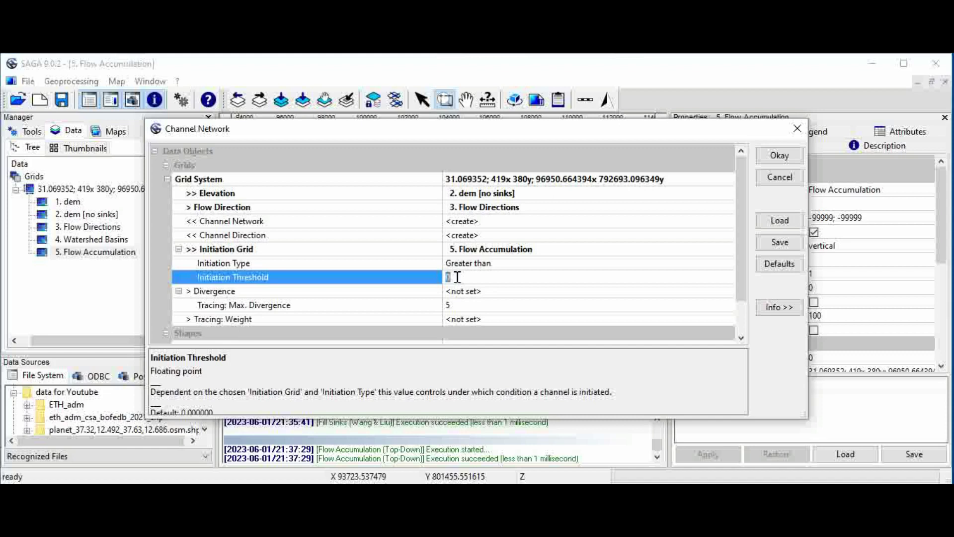
pyautogui.write('300')
pyautogui.press('BackSpace')
pyautogui.press('BackSpace')
pyautogui.press('BackSpace')
pyautogui.write('5')
pyautogui.press('BackSpace')
pyautogui.write('3000')
pyautogui.press('Down')
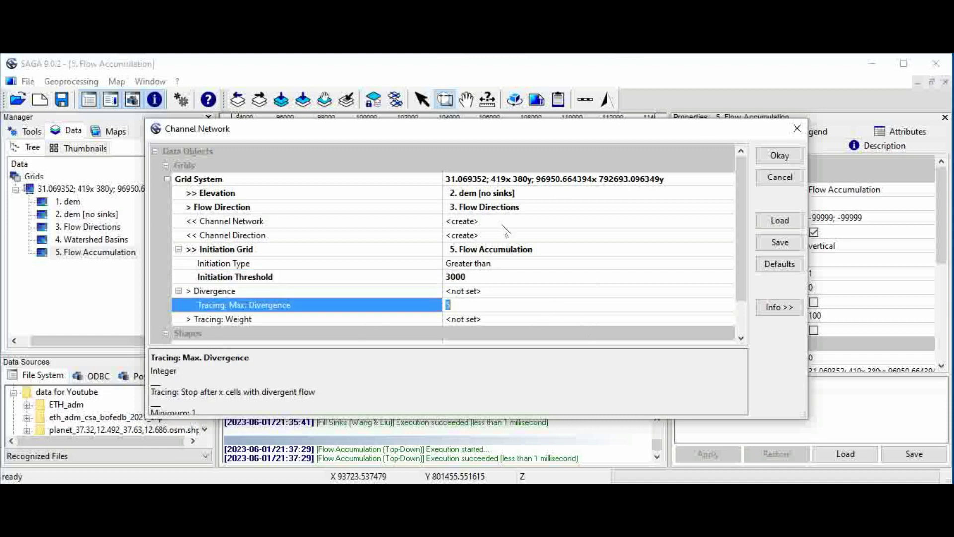
pyautogui.click(779, 156)
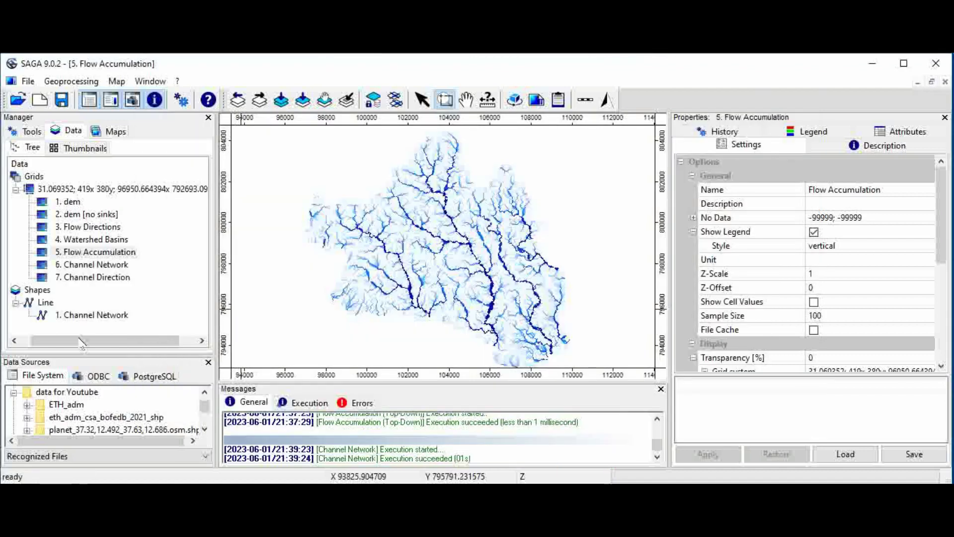
# Display the Channel Network line layer in a new map and fit the view to the channels.
pyautogui.doubleClick(89, 315)
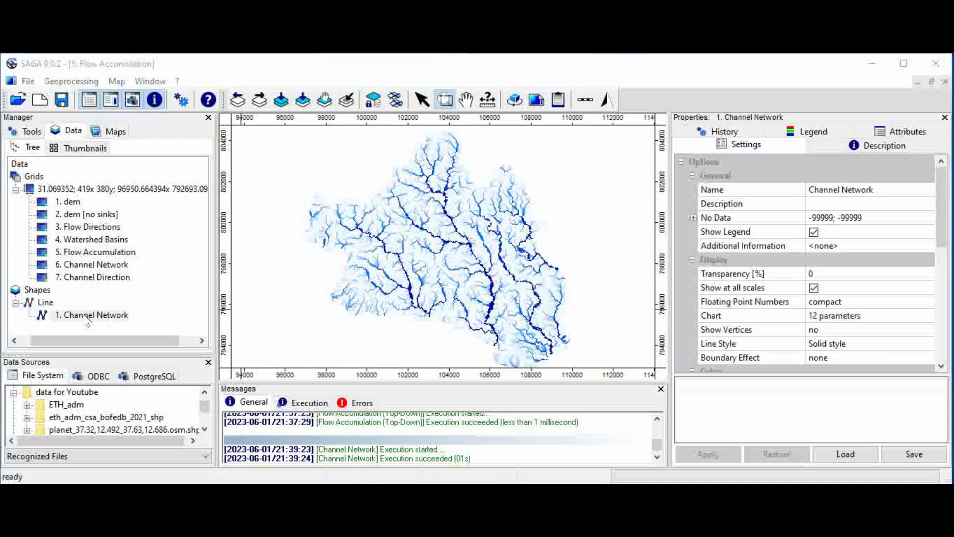
pyautogui.click(448, 332)
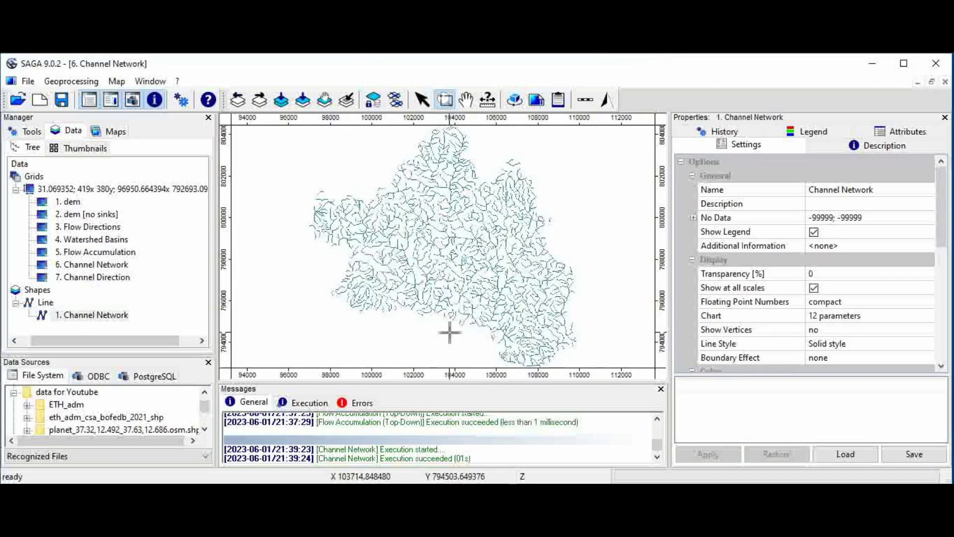
pyautogui.scroll(-3, 461, 257)
pyautogui.scroll(-3, 455, 256)
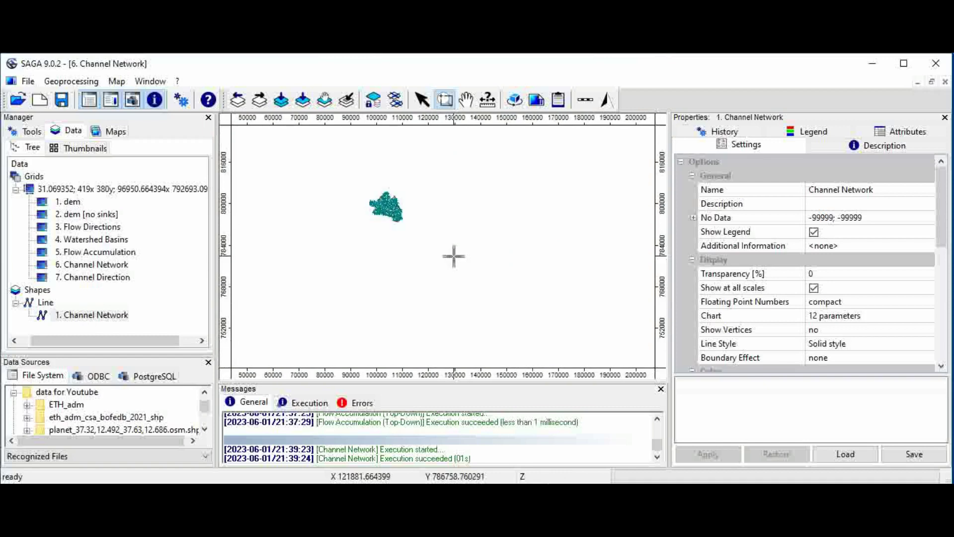
pyautogui.click(390, 210)
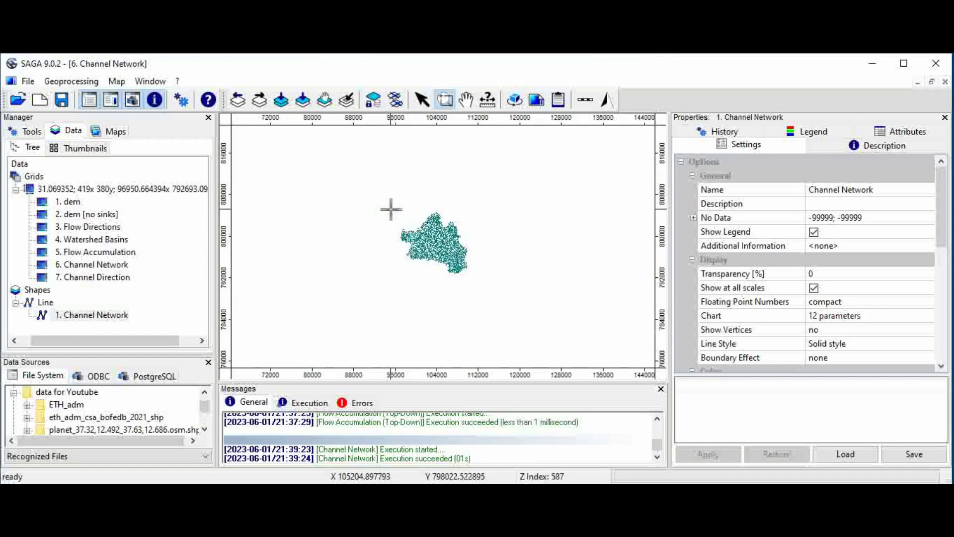
pyautogui.moveTo(391, 209); pyautogui.dragTo(476, 275)
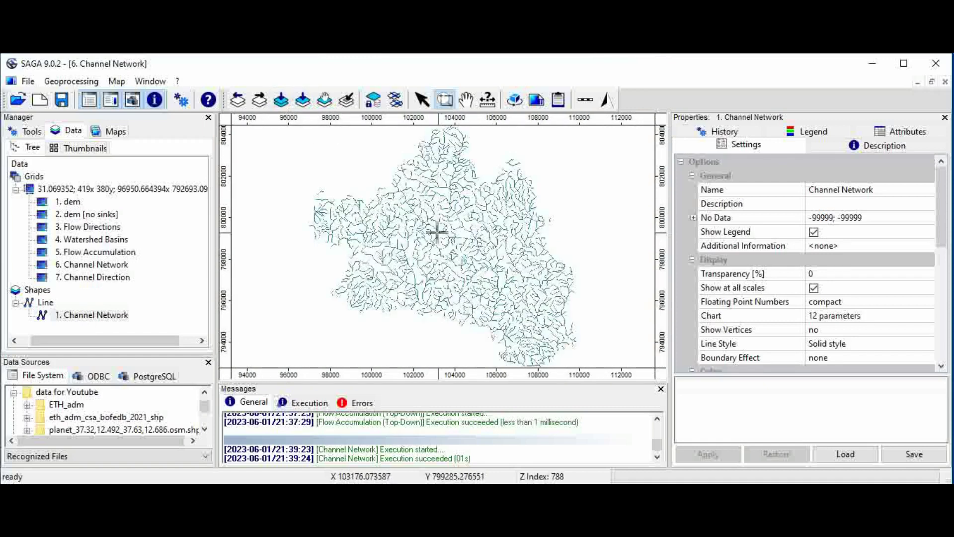
# Start the Channel Network terrain analysis tool again and set its initiation threshold to 10000.
pyautogui.moveTo(339, 170); pyautogui.dragTo(581, 343)
pyautogui.moveTo(317, 161); pyautogui.dragTo(616, 348)
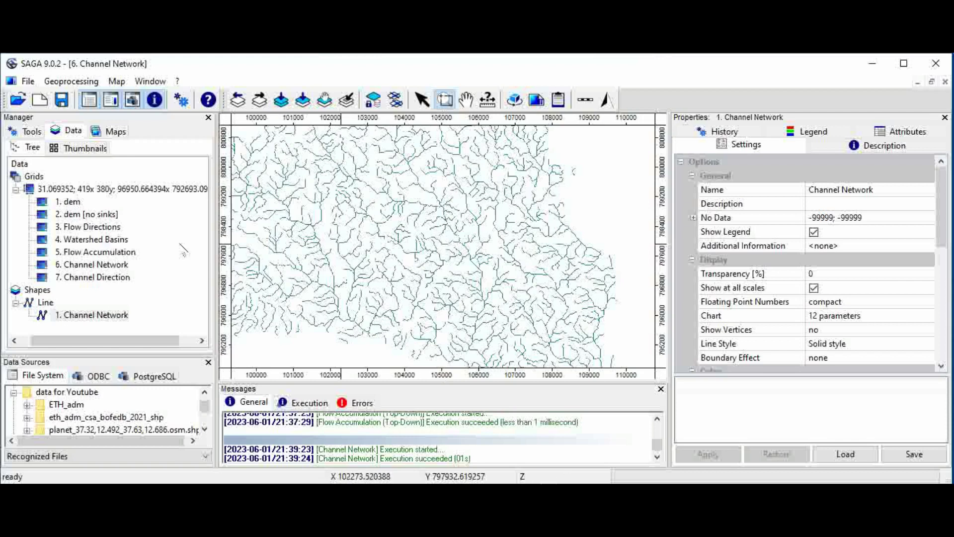
pyautogui.click(68, 81)
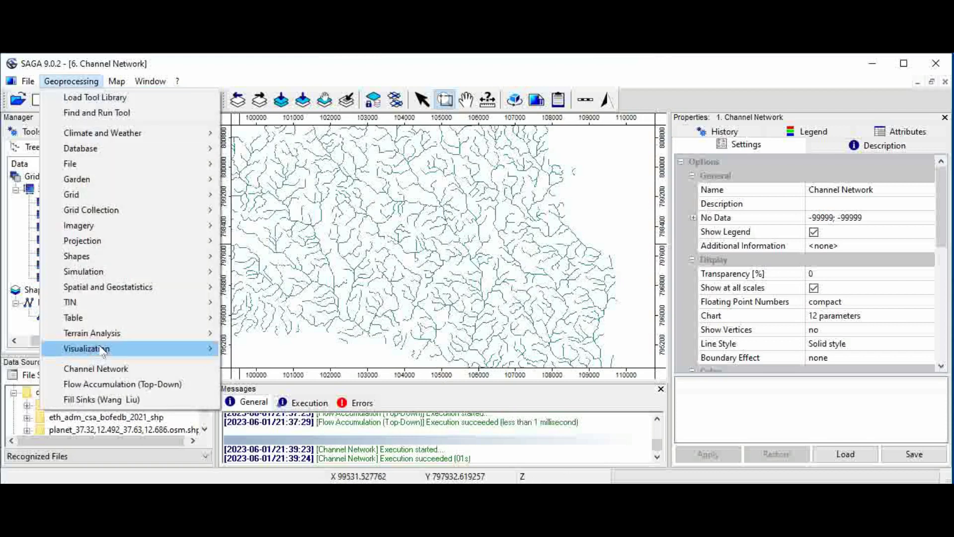
pyautogui.moveTo(105, 333)
pyautogui.moveTo(243, 342)
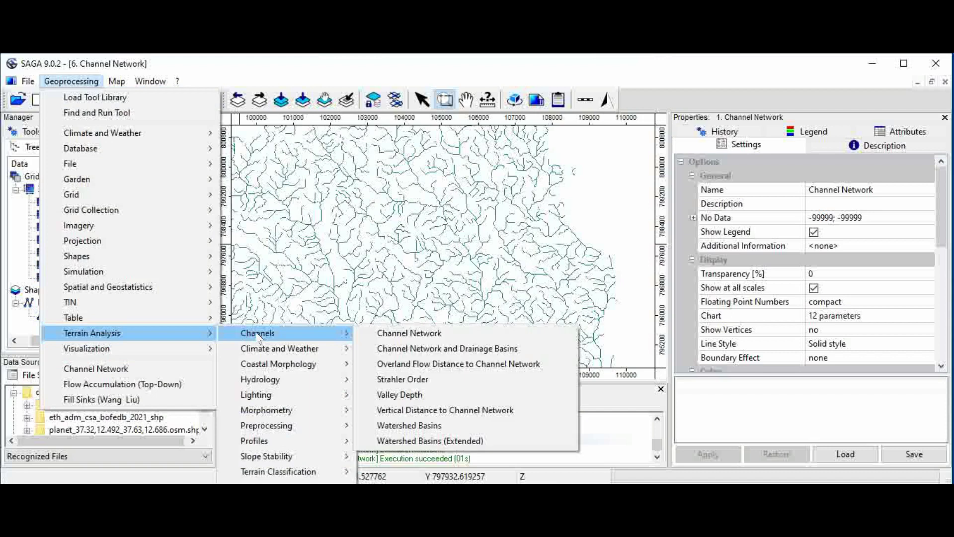
pyautogui.click(420, 334)
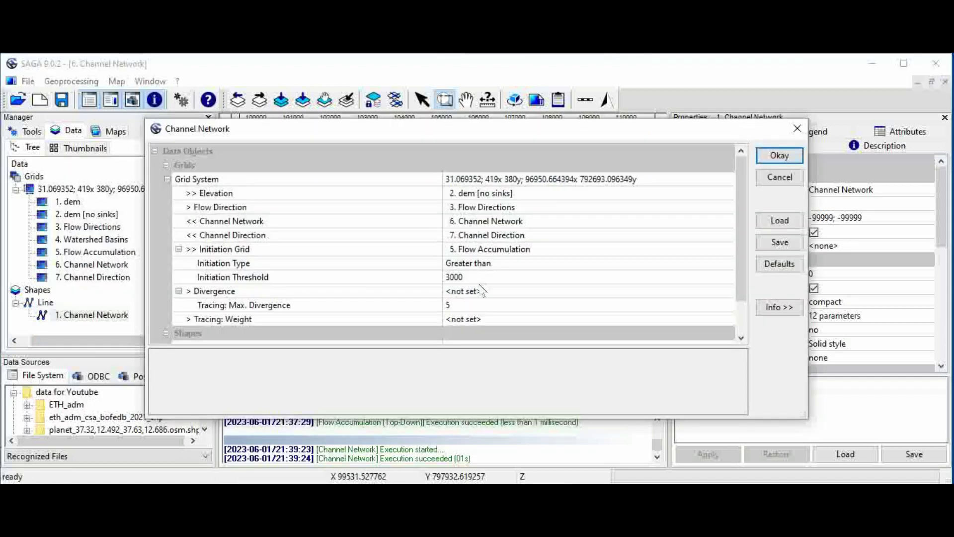
pyautogui.click(468, 277)
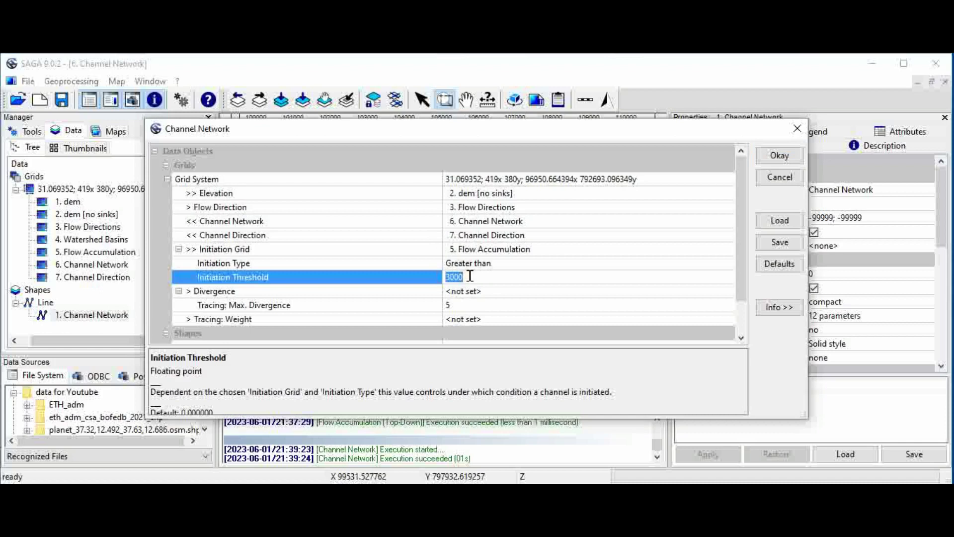
pyautogui.write('10000')
# Set the Channel Network and Channel Direction grid outputs to be created as new grids and run the tool.
pyautogui.click(507, 223)
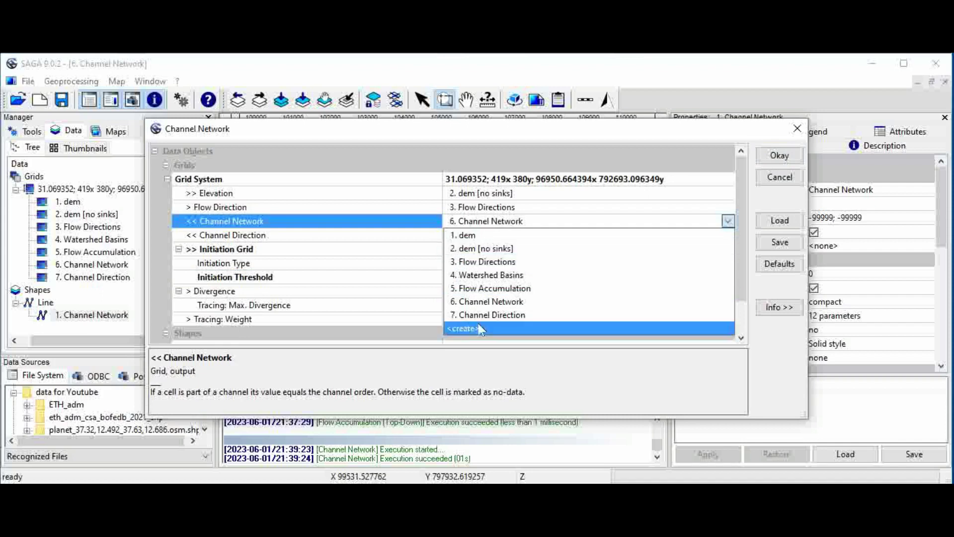
pyautogui.click(474, 328)
pyautogui.click(501, 237)
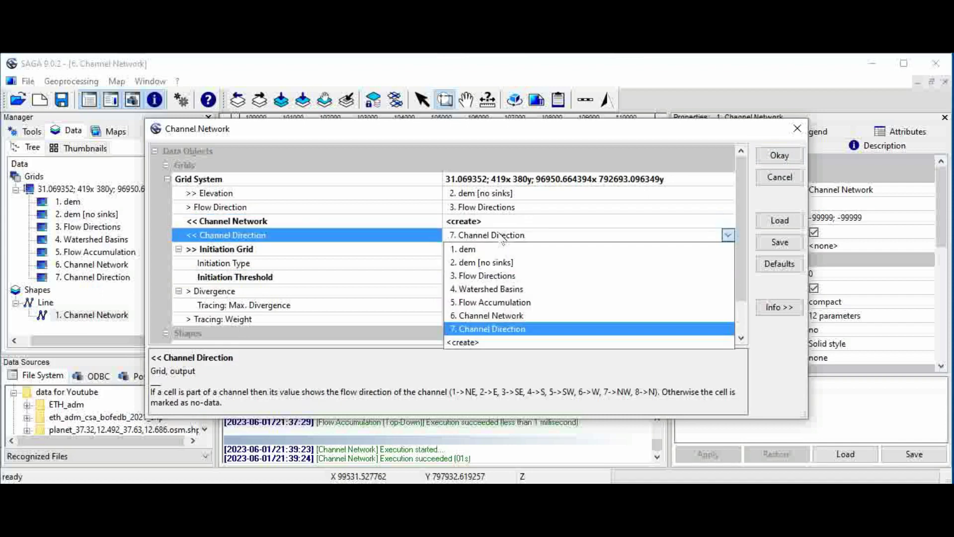
pyautogui.click(473, 343)
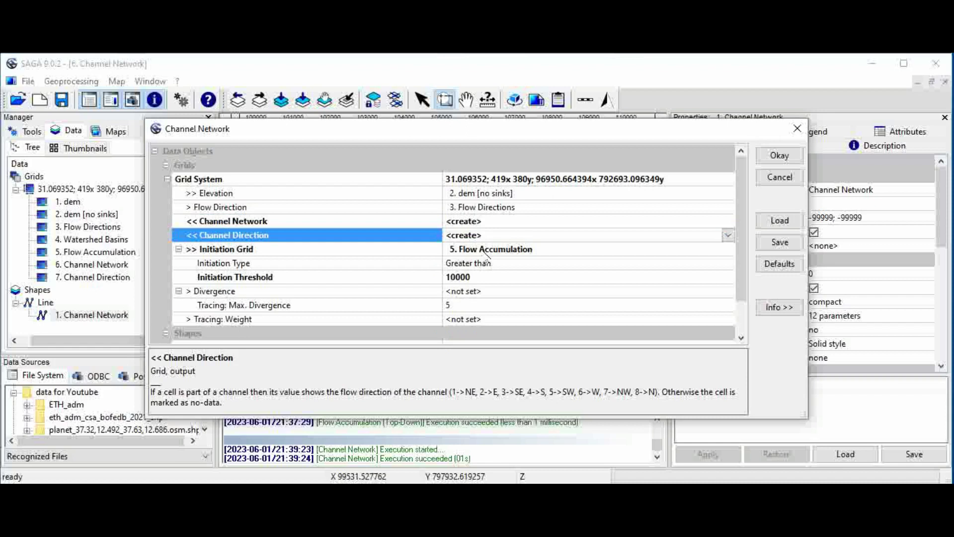
pyautogui.click(779, 156)
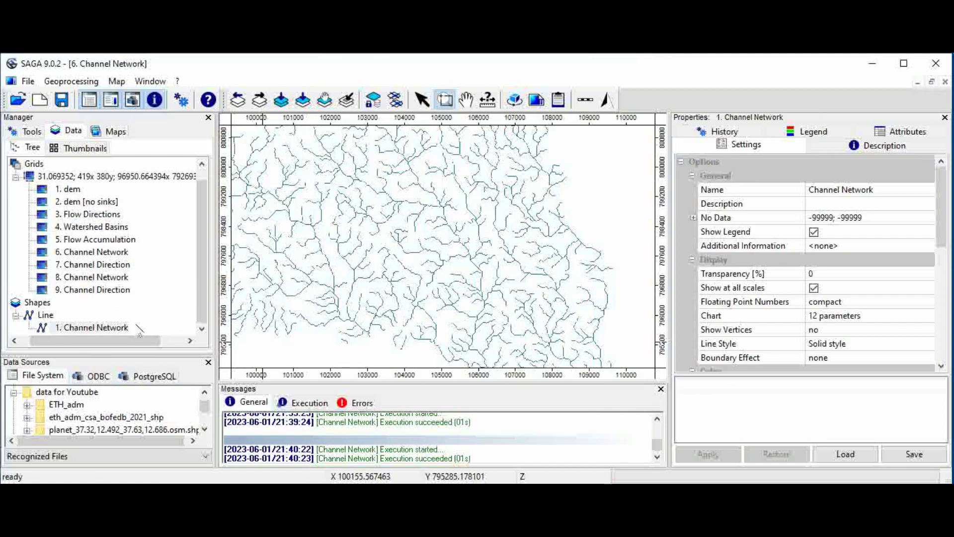
# Display the regenerated Channel Network line layer in a new map and examine its channels up close.
pyautogui.doubleClick(113, 330)
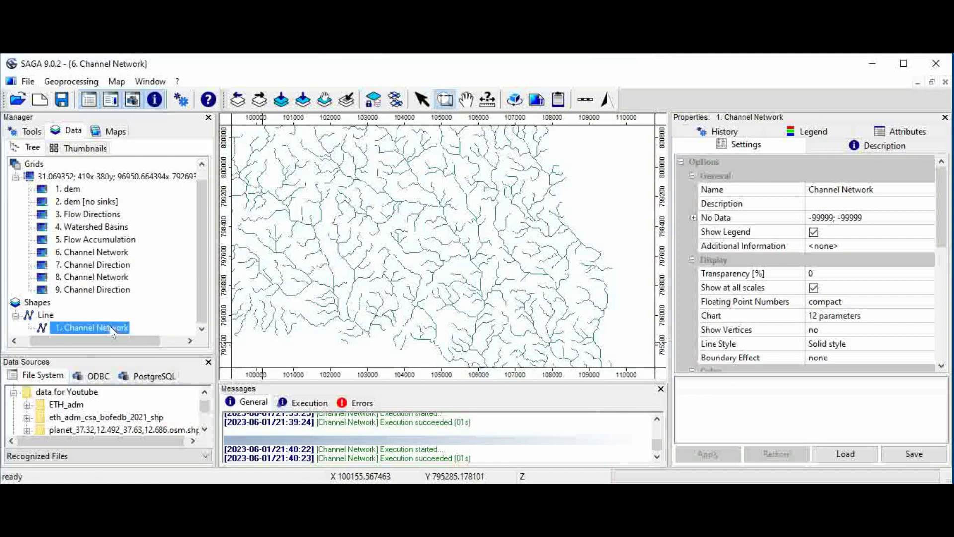
pyautogui.click(449, 337)
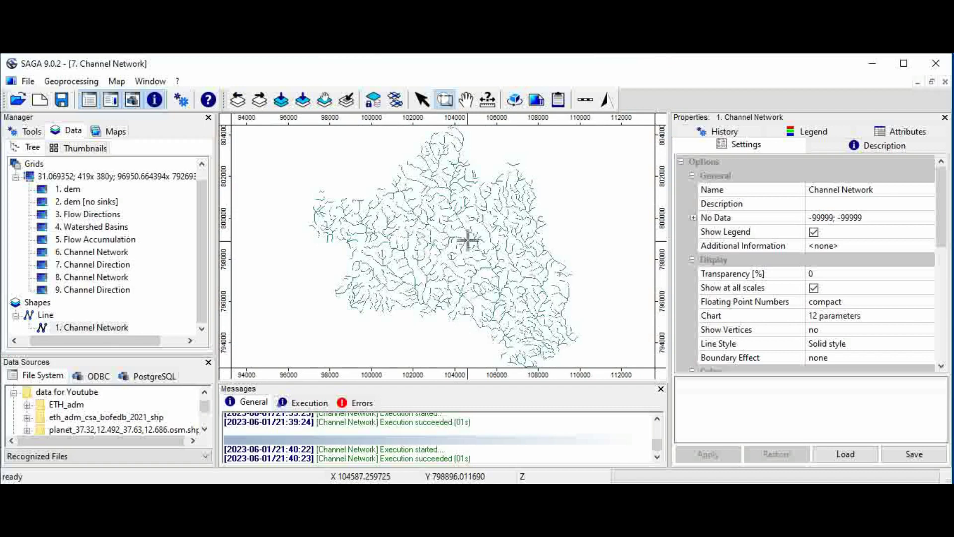
pyautogui.scroll(-5, 468, 238)
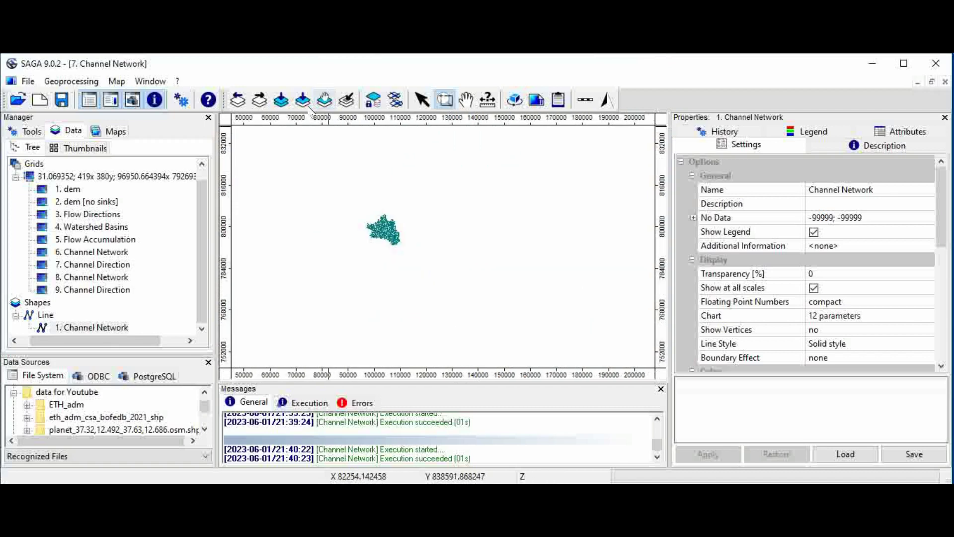
pyautogui.scroll(5, 383, 234)
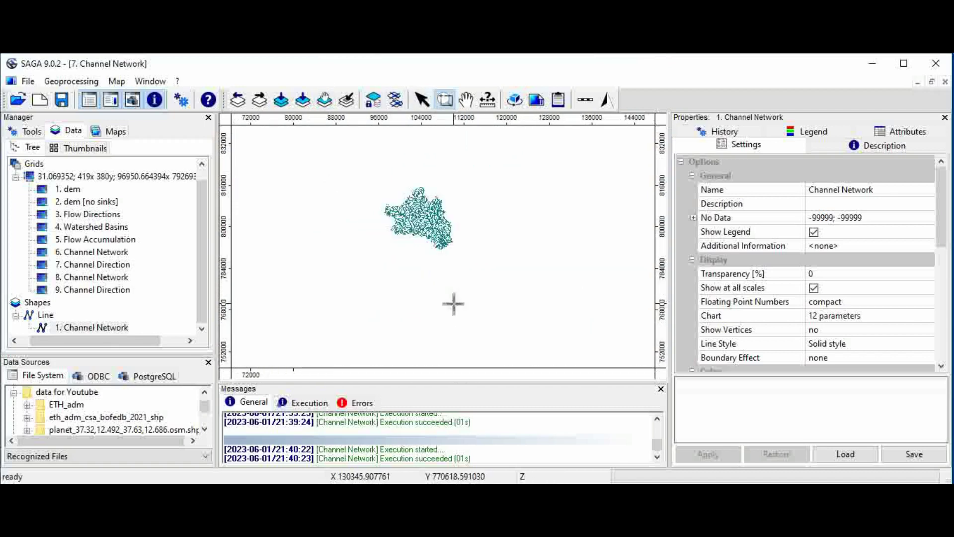
pyautogui.scroll(2, 391, 247)
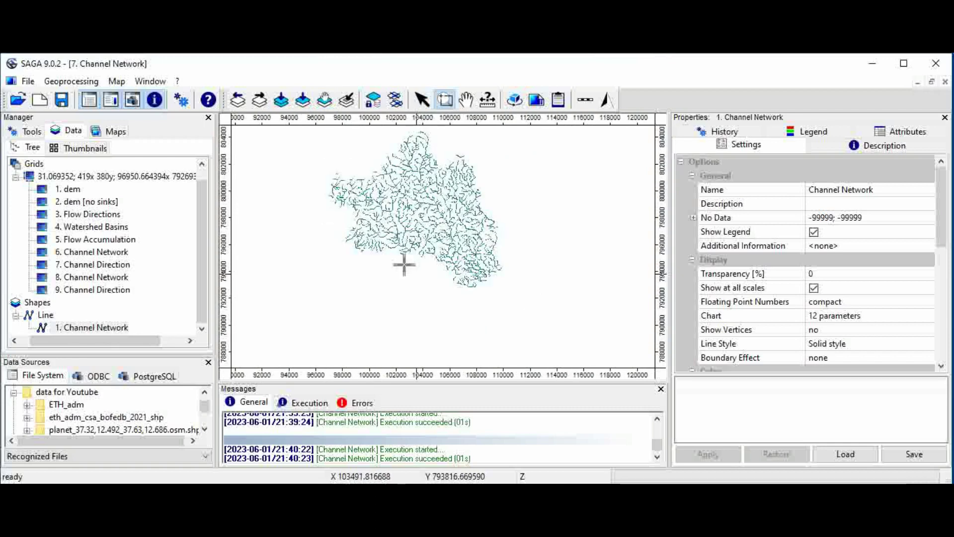
pyautogui.scroll(3, 442, 243)
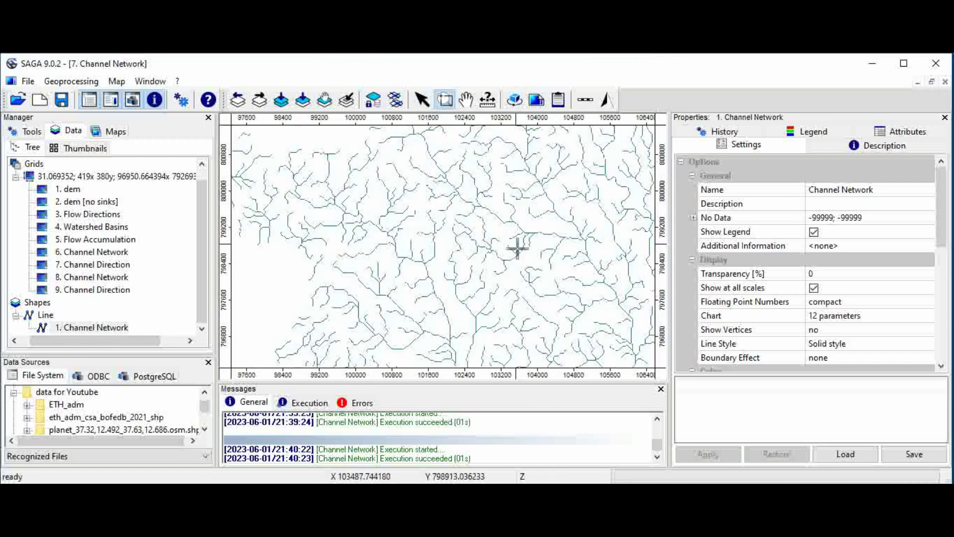
pyautogui.scroll(4, 506, 276)
pyautogui.scroll(-5, 506, 276)
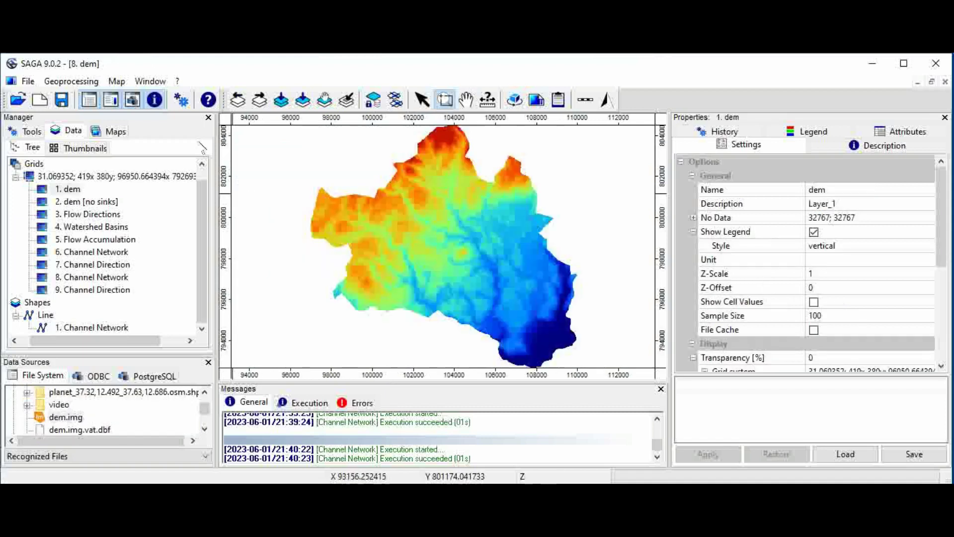
# Start a 3D view of the dem map with grid system 31.069352; 419x 380y and dem as the elevation.
pyautogui.click(515, 99)
pyautogui.click(479, 179)
pyautogui.click(479, 180)
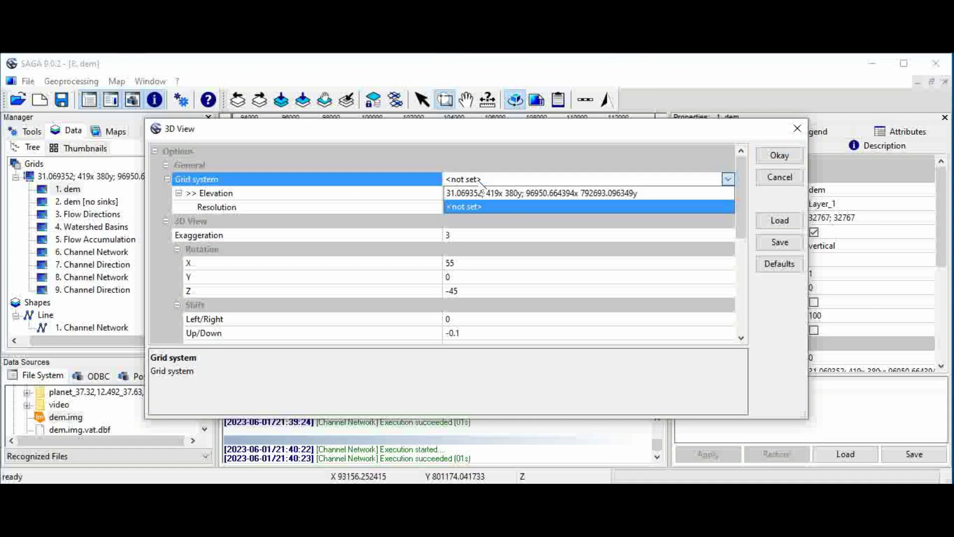
pyautogui.click(484, 191)
pyautogui.doubleClick(486, 195)
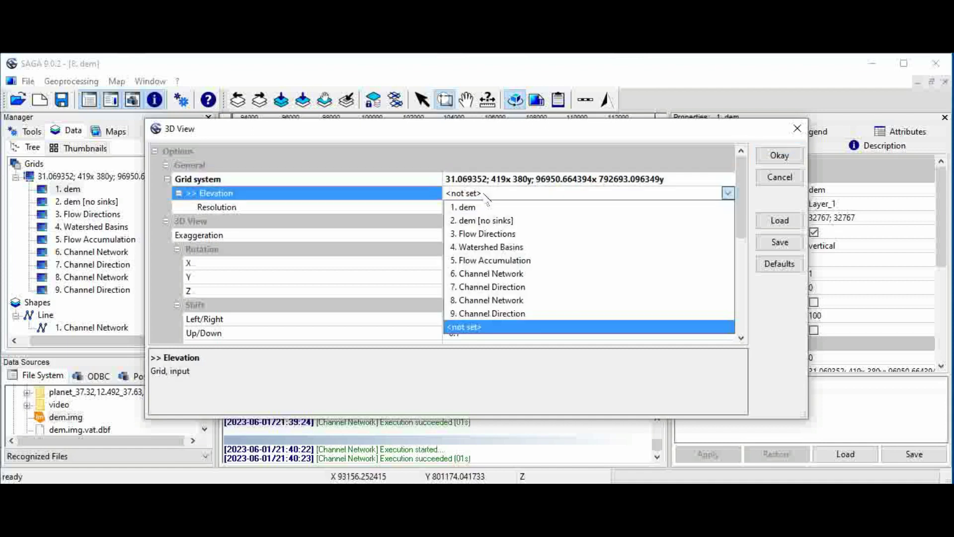
pyautogui.click(471, 208)
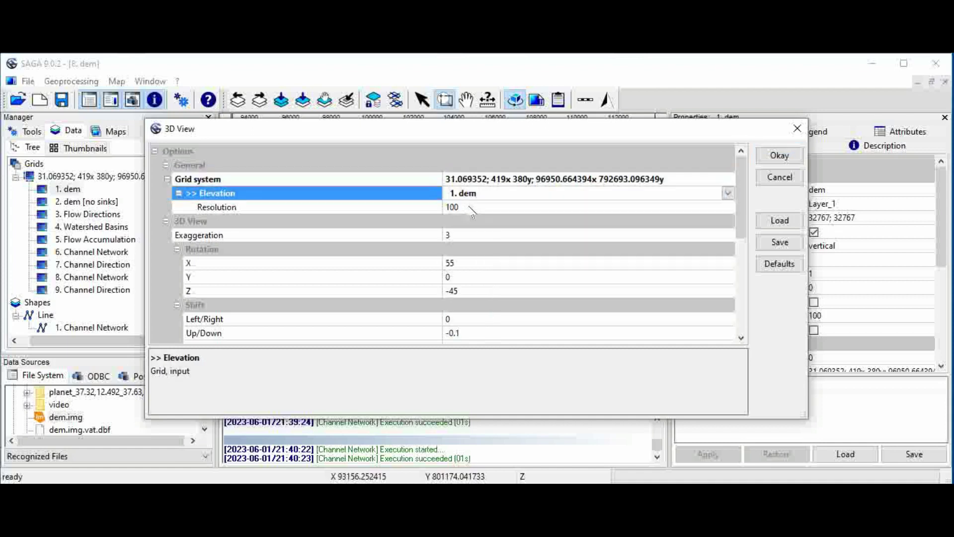
# Set the 3D view's resolution to 1000 and exaggeration to 7, then generate the view and rotate the terrain slightly.
pyautogui.click(470, 207)
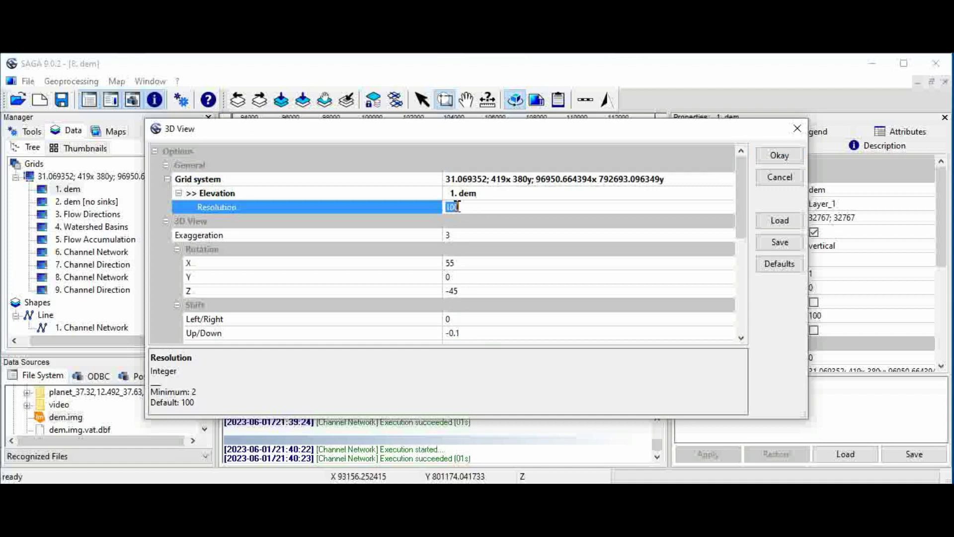
pyautogui.write('1000')
pyautogui.click(461, 237)
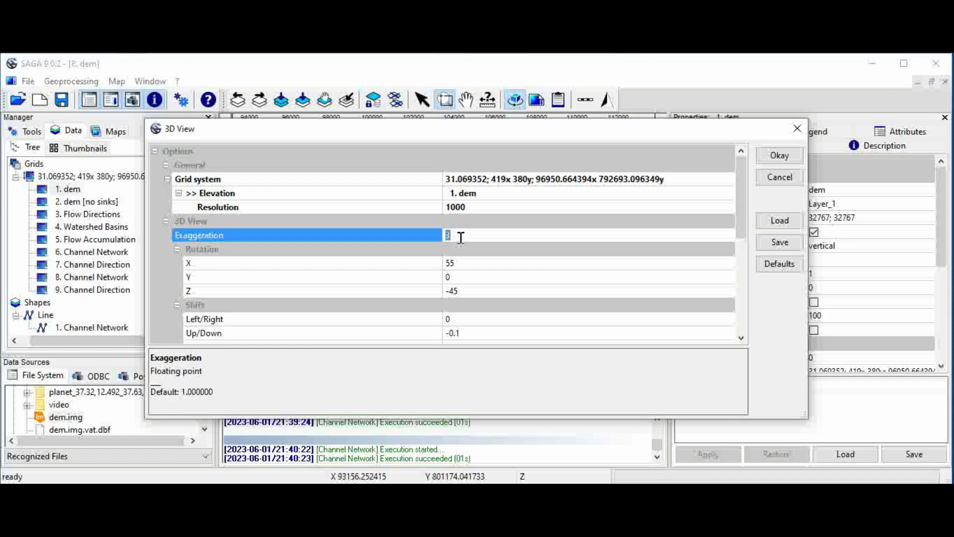
pyautogui.press('BackSpace')
pyautogui.write('7')
pyautogui.click(778, 157)
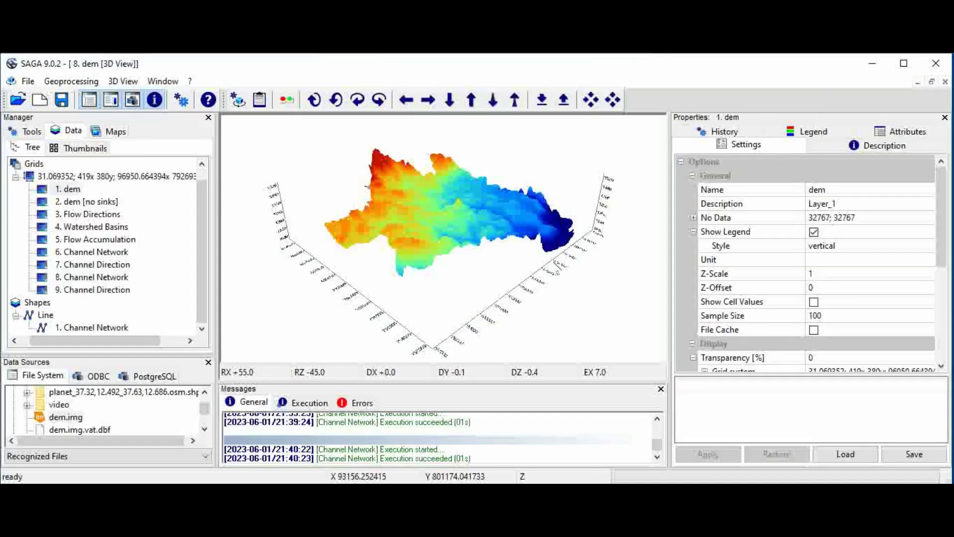
pyautogui.moveTo(498, 260); pyautogui.dragTo(577, 222)
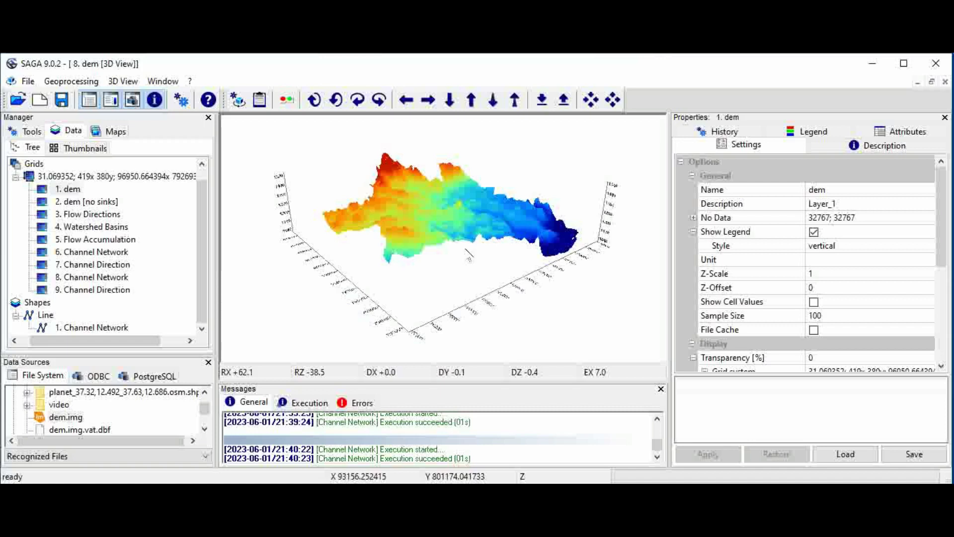
pyautogui.click(120, 81)
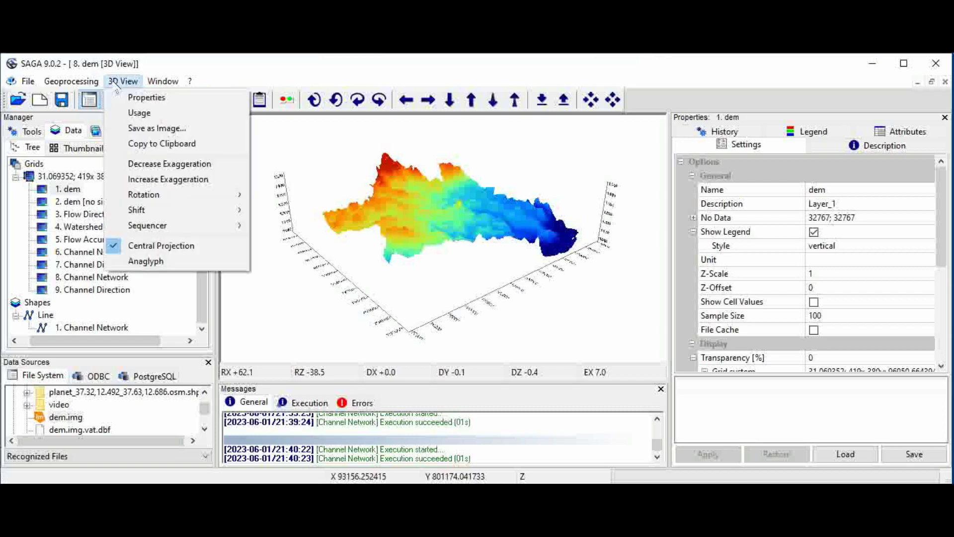
pyautogui.click(152, 128)
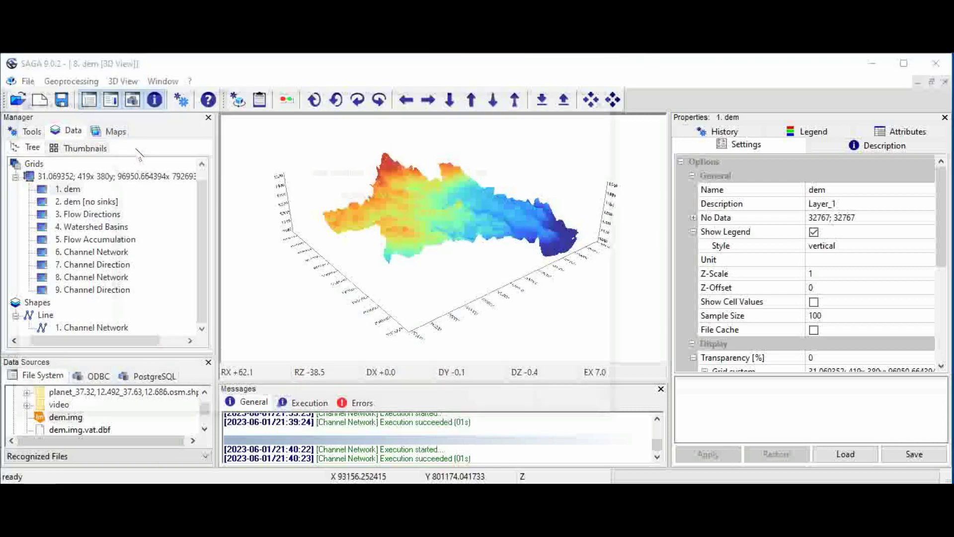
pyautogui.click(141, 370)
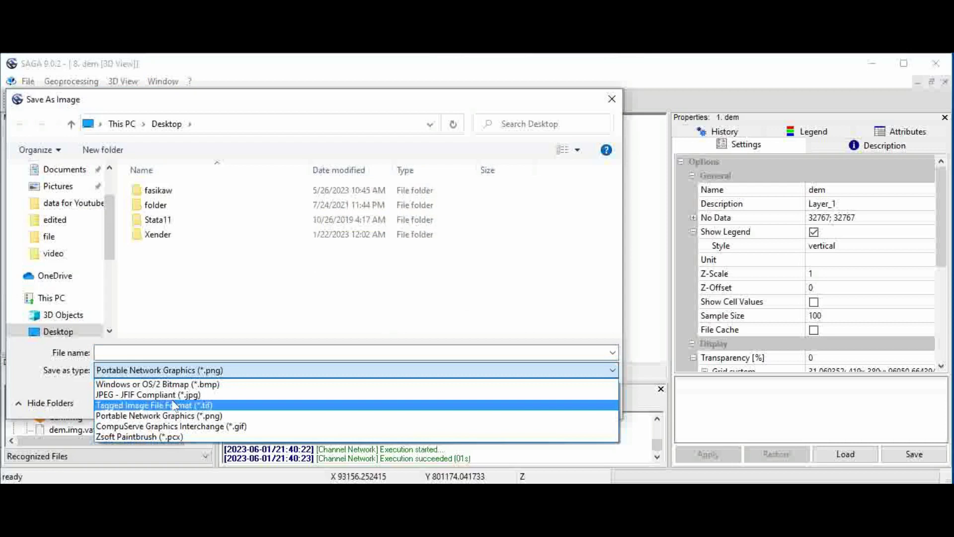
pyautogui.click(172, 395)
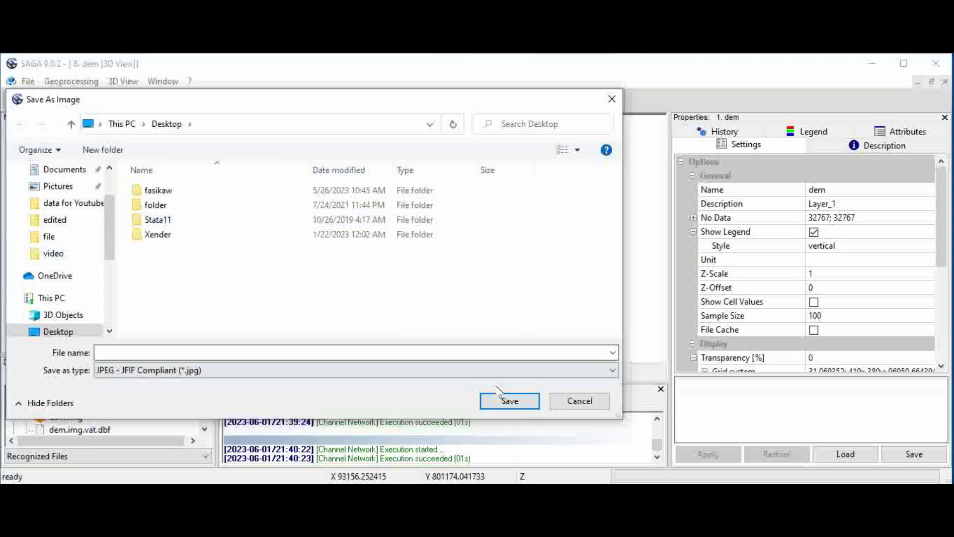
pyautogui.click(611, 98)
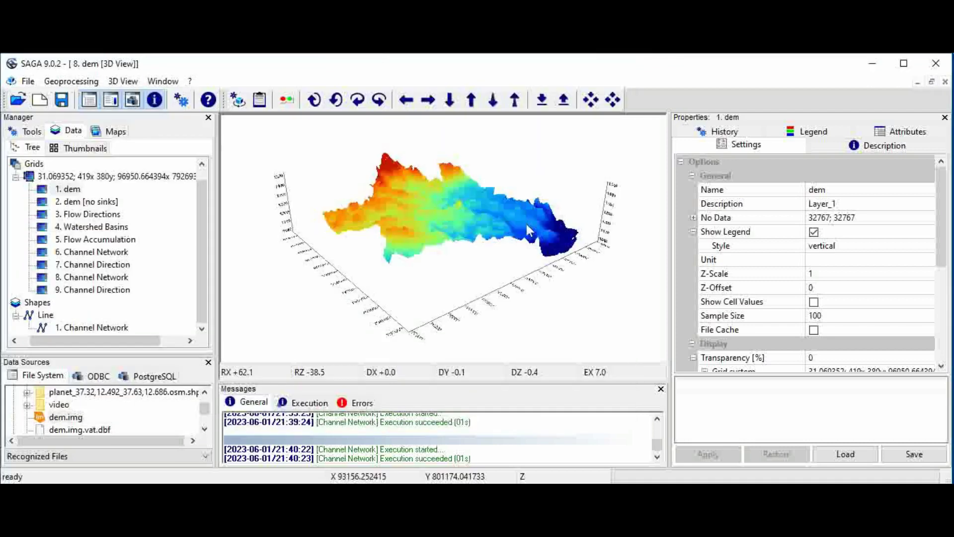
pyautogui.click(124, 83)
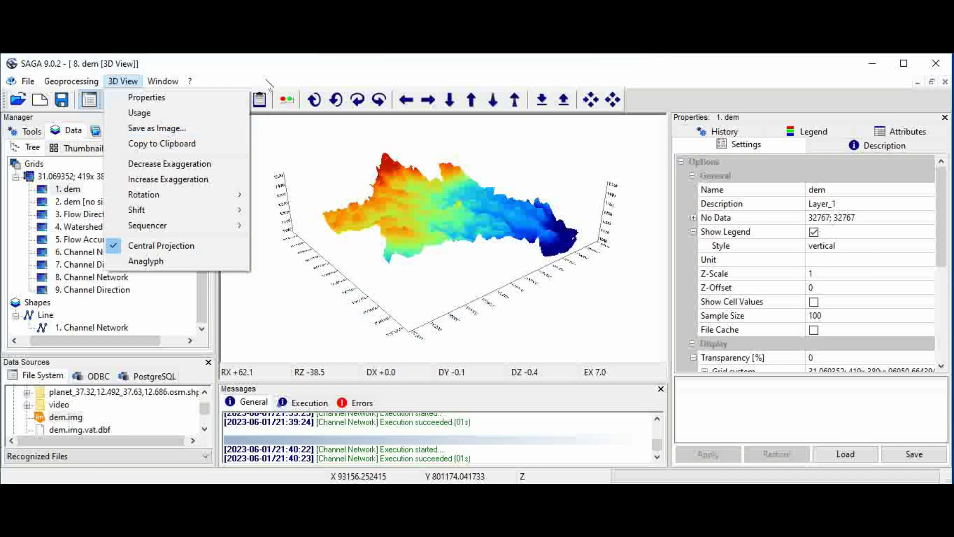
pyautogui.click(325, 77)
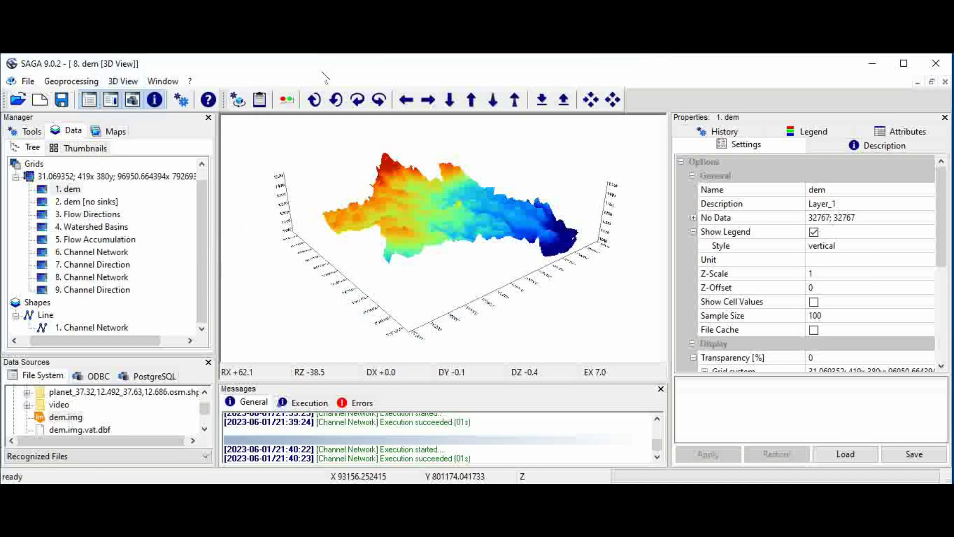